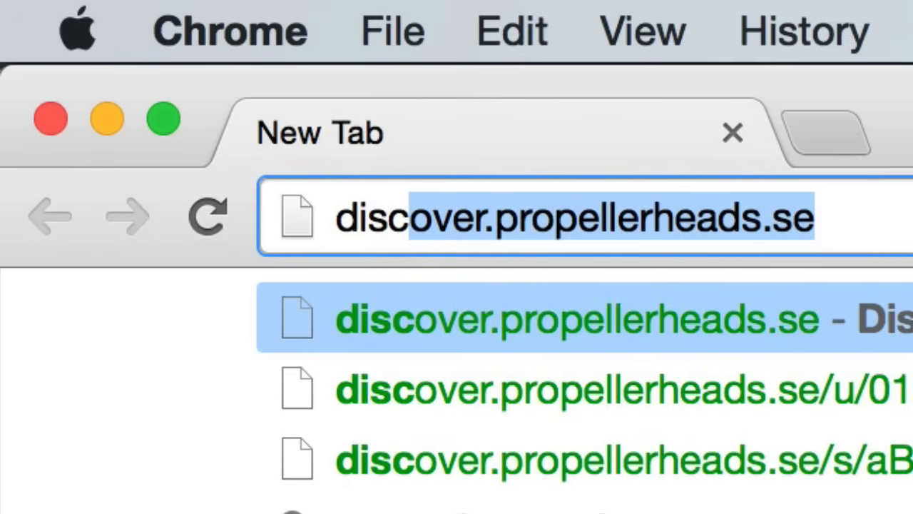
Open discover.propellerheads.se, browse its songs, and view the other songs that use the TripsRMX remix
{"action": "key", "text": "Return"}
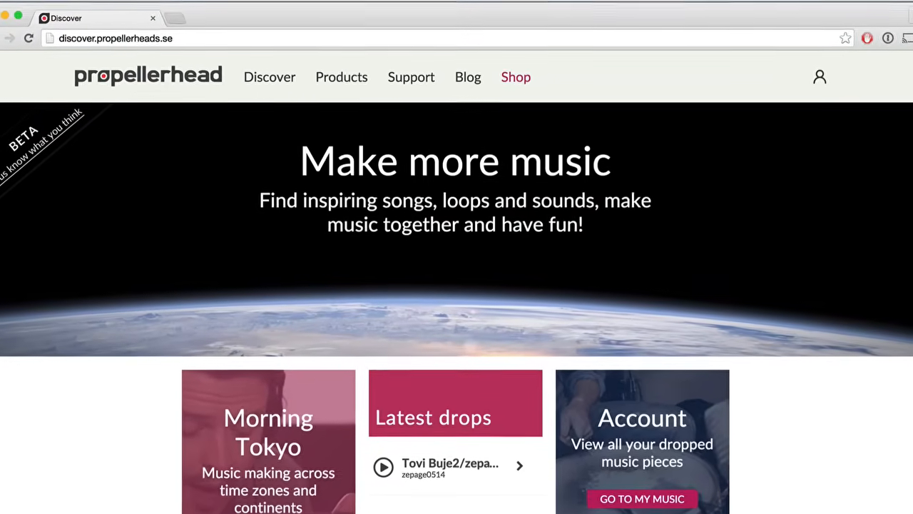
{"action": "scroll", "coordinate": [457, 285], "scroll_direction": "down", "scroll_amount": 5}
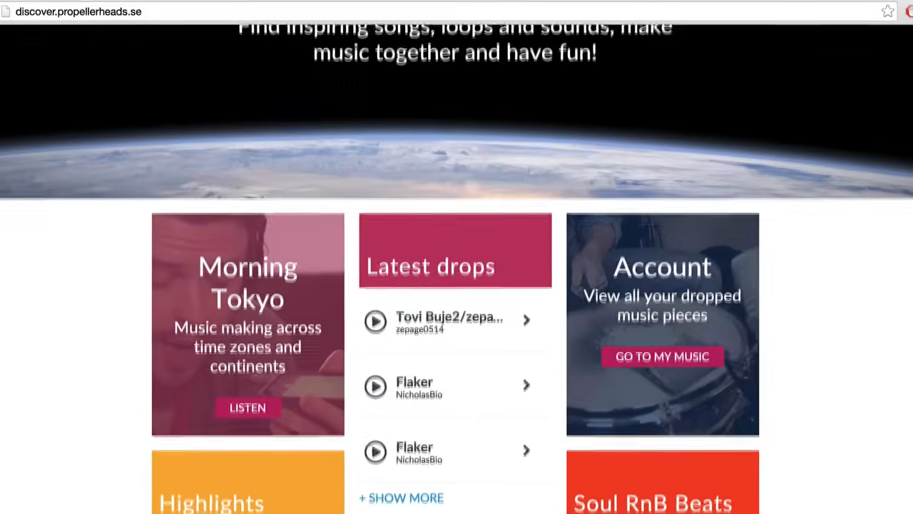
{"action": "scroll", "coordinate": [457, 285], "scroll_direction": "down", "scroll_amount": 2}
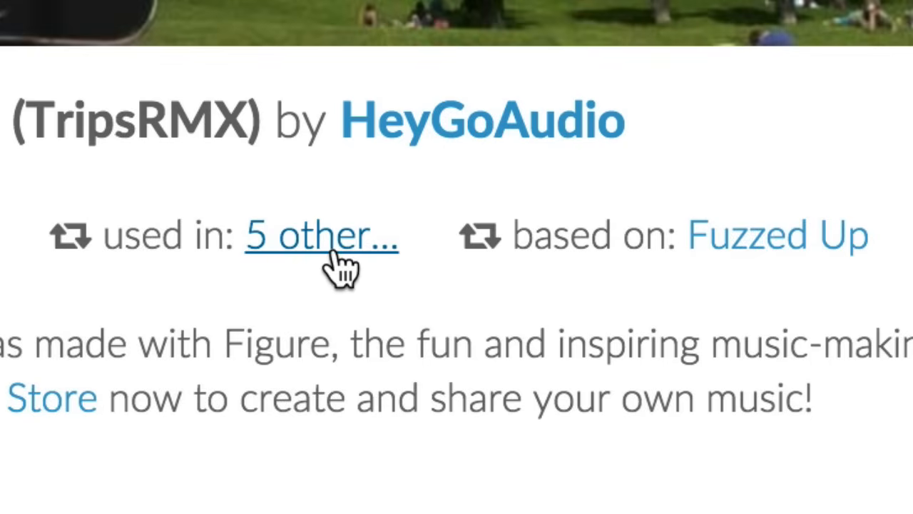
{"action": "left_click", "coordinate": [334, 251]}
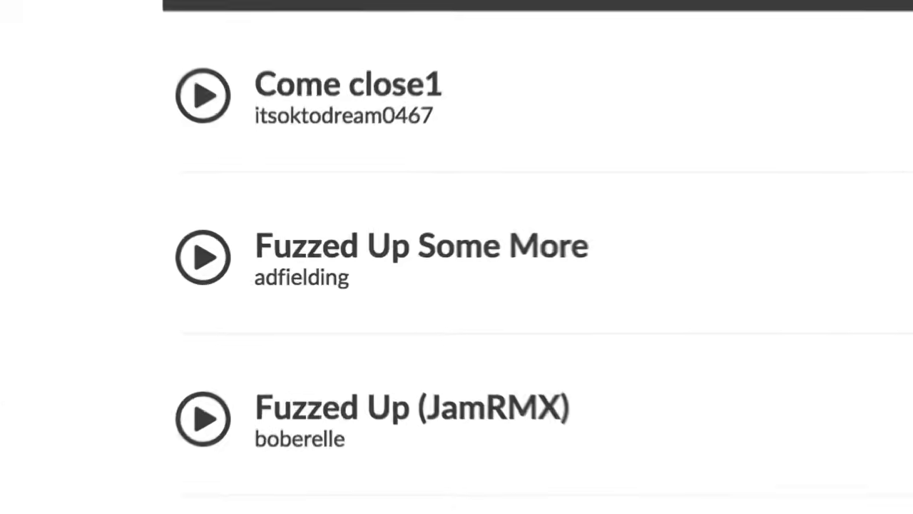
{"action": "left_click", "coordinate": [156, 251]}
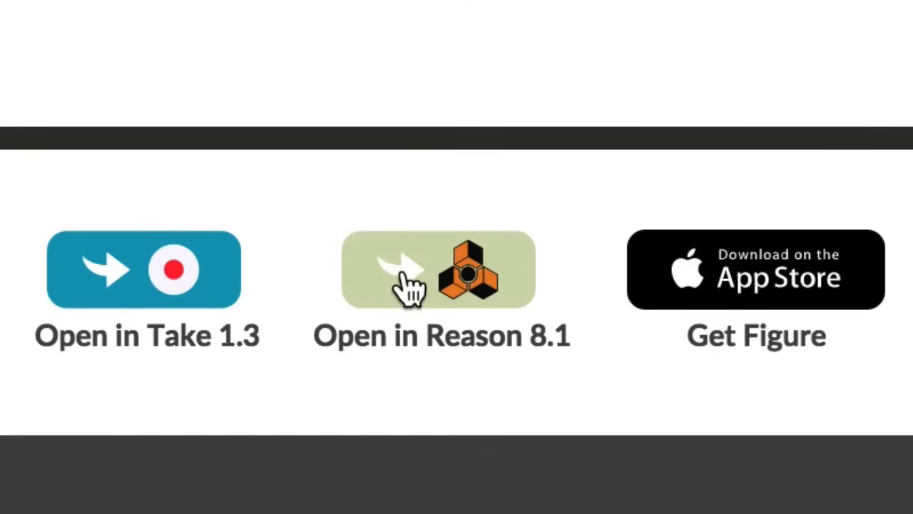
Open the chosen Discover songs in Reason 8.1 from their song pages, including the one based on Alien Machine
{"action": "left_click", "coordinate": [408, 287]}
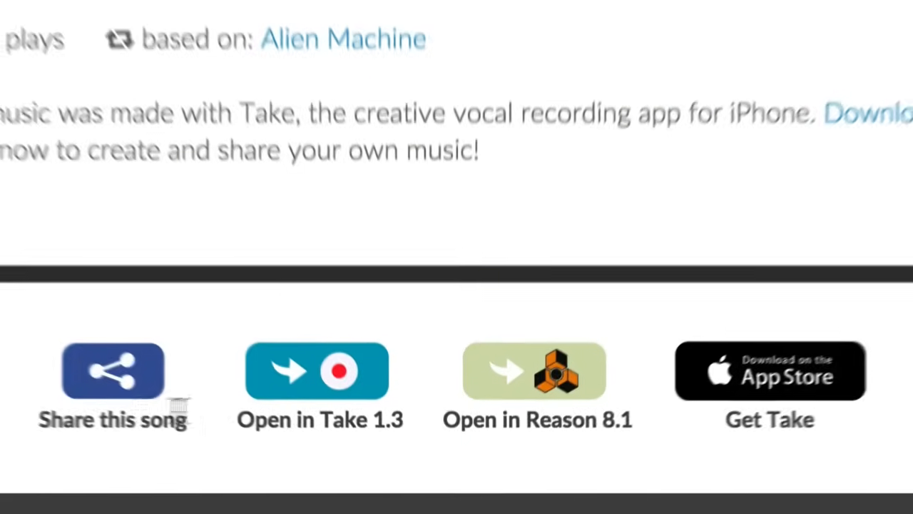
{"action": "left_click", "coordinate": [550, 394]}
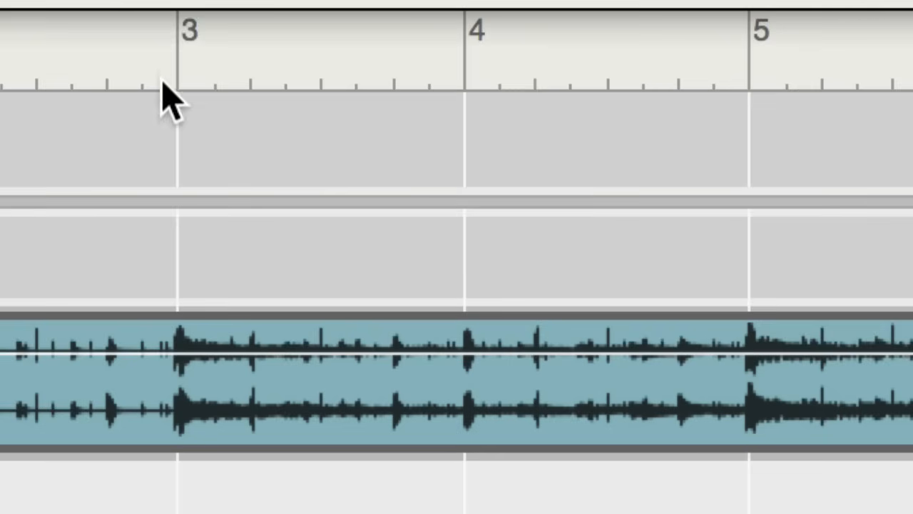
Split the audio clip at bar 3, set the snap value to 1/16, and cut again between bars 3 and 4
{"action": "left_click", "coordinate": [163, 71]}
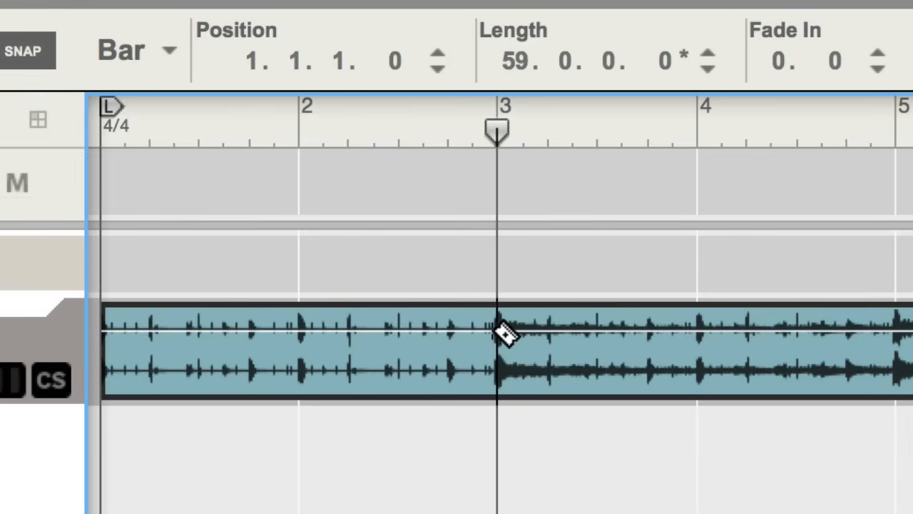
{"action": "left_click", "coordinate": [504, 334]}
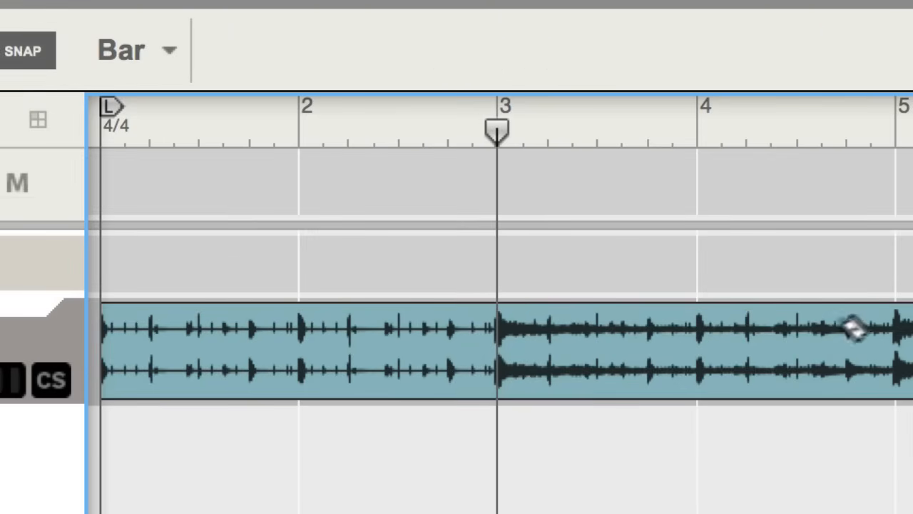
{"action": "left_click", "coordinate": [132, 50]}
{"action": "left_click", "coordinate": [144, 218]}
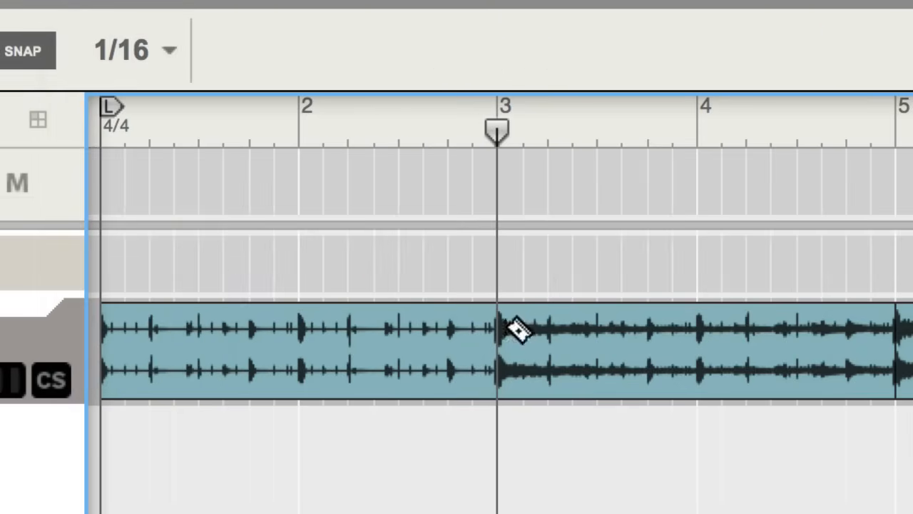
{"action": "left_click", "coordinate": [673, 347]}
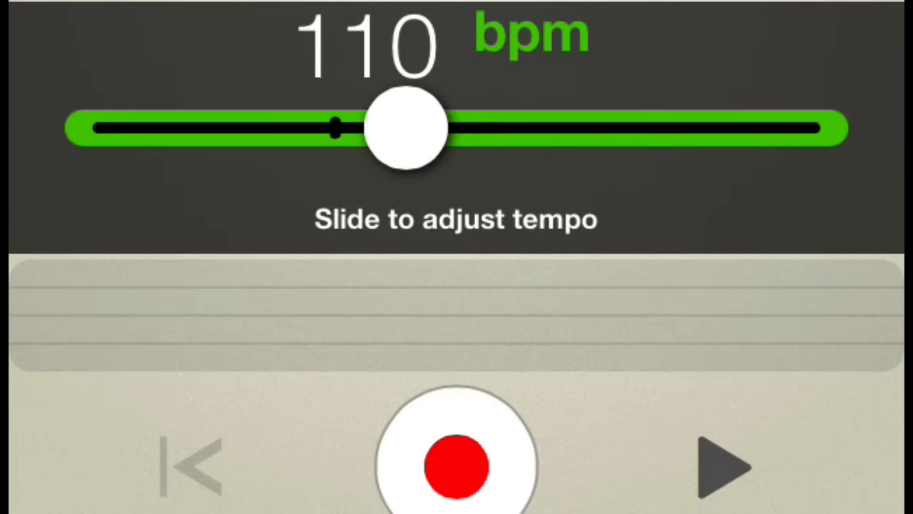
In the Take app, set the tempo to 99 bpm and switch from the Bollywood rhythm to the next one
{"action": "left_click_drag", "start_coordinate": [406, 128], "coordinate": [346, 127]}
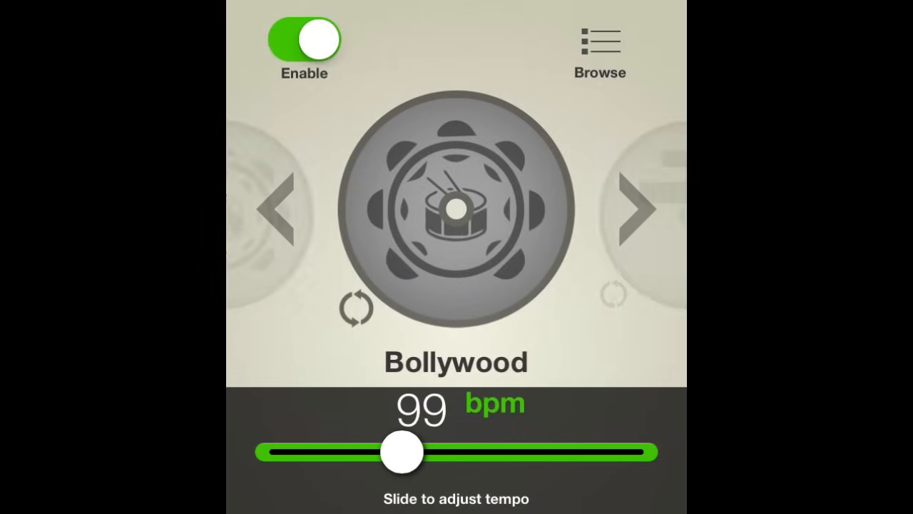
{"action": "left_click", "coordinate": [638, 209]}
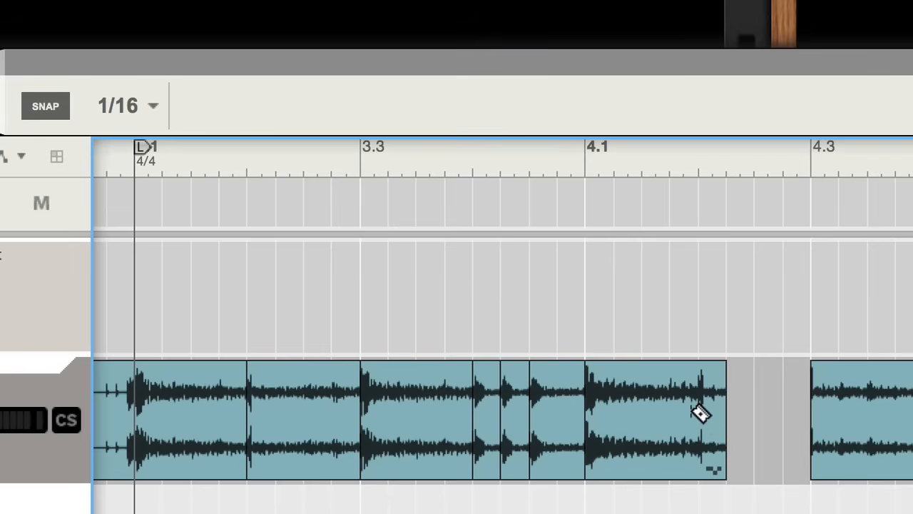
In Reason, cut the audio clip at beat 4.2 and move the short slice toward the clip at 4.3
{"action": "left_click", "coordinate": [699, 413]}
{"action": "left_click_drag", "start_coordinate": [704, 414], "coordinate": [791, 424]}
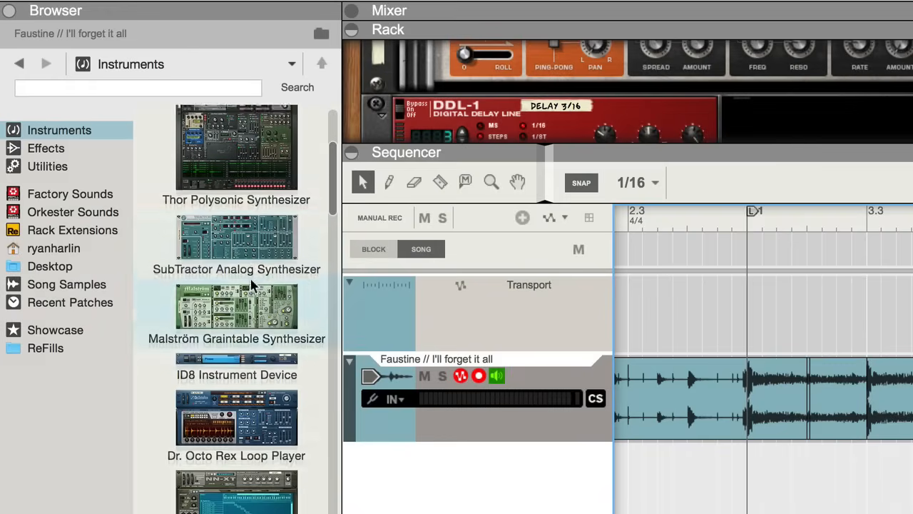
Add an instrument device from the Instruments collection to the song as a new track
{"action": "scroll", "coordinate": [236, 306], "scroll_direction": "down", "scroll_amount": 1}
{"action": "left_click_drag", "start_coordinate": [236, 385], "coordinate": [495, 513]}
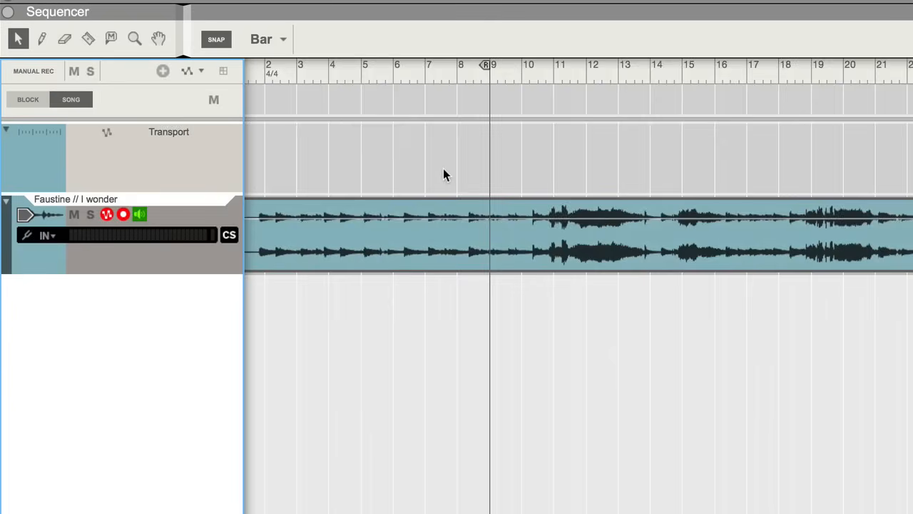
Bring the full "I wonder" audio clip into view and show its available clip commands
{"action": "scroll", "coordinate": [443, 169], "scroll_direction": "down", "scroll_amount": 5}
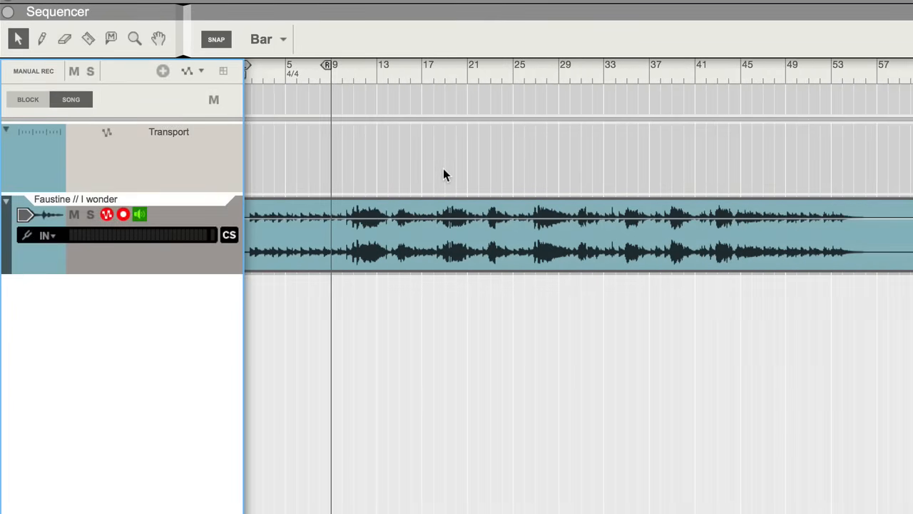
{"action": "right_click", "coordinate": [365, 245]}
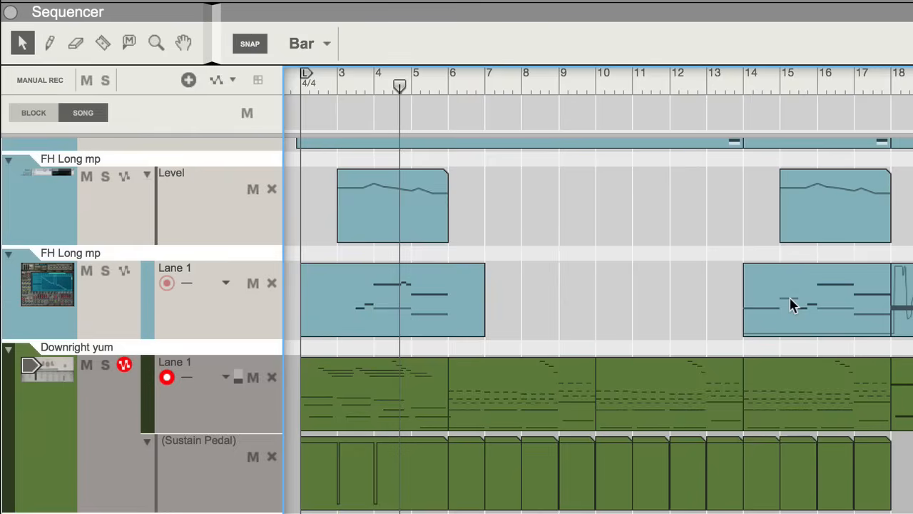
Move the FH Long mp note clip at bar 14 into the empty stretch after bar 7
{"action": "left_click", "coordinate": [791, 304]}
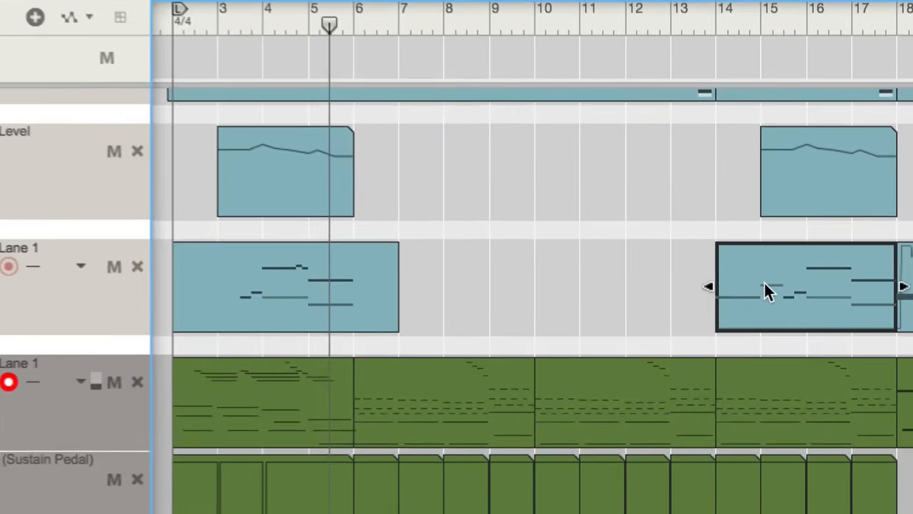
{"action": "left_click_drag", "start_coordinate": [777, 293], "coordinate": [514, 293]}
{"action": "mouse_move", "coordinate": [396, 271]}
{"action": "left_mouse_down"}
{"action": "mouse_move", "coordinate": [391, 281]}
{"action": "mouse_move", "coordinate": [393, 272]}
{"action": "left_mouse_up"}
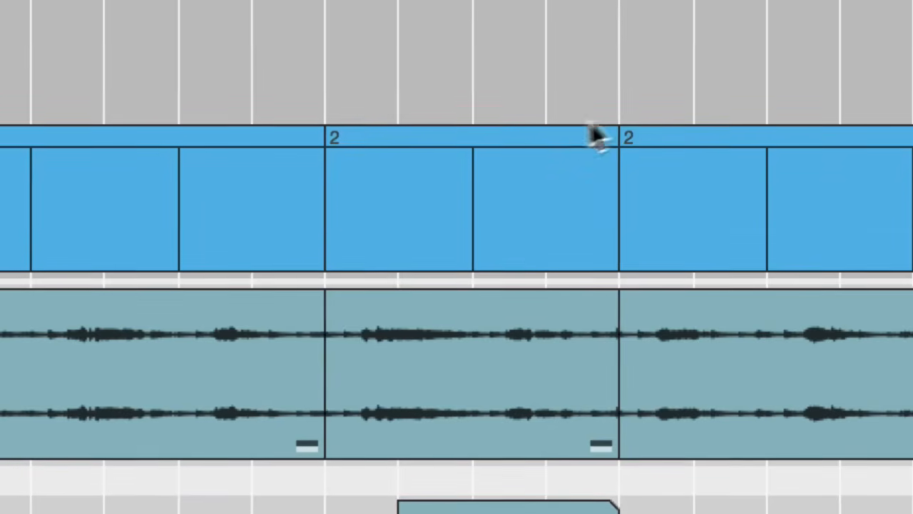
Switch the middle blue loop clip from Loop 2 to Loop 4: 70_Stir_SN_SN_07.rx2
{"action": "left_click", "coordinate": [445, 214]}
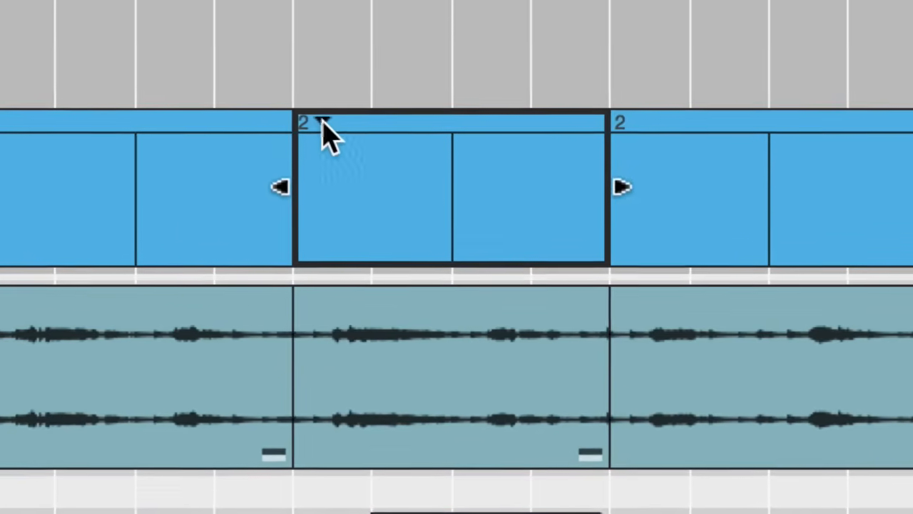
{"action": "left_click", "coordinate": [323, 122]}
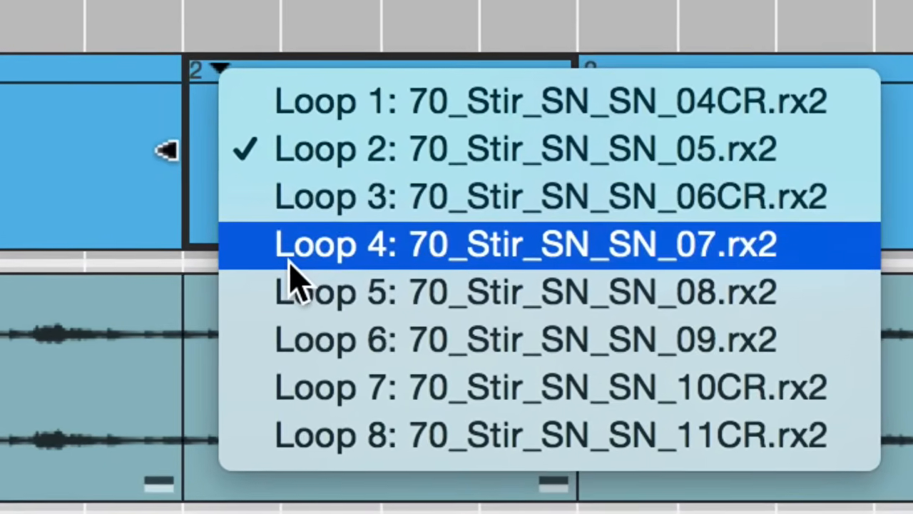
{"action": "left_click", "coordinate": [297, 257]}
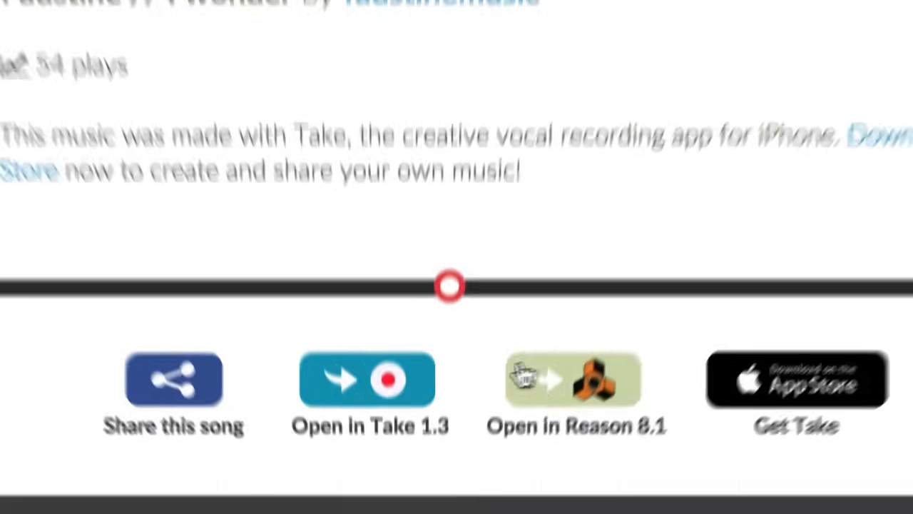
Open the "I wonder" song from its Discover page in Reason 8.1 and start playback
{"action": "left_click", "coordinate": [567, 259]}
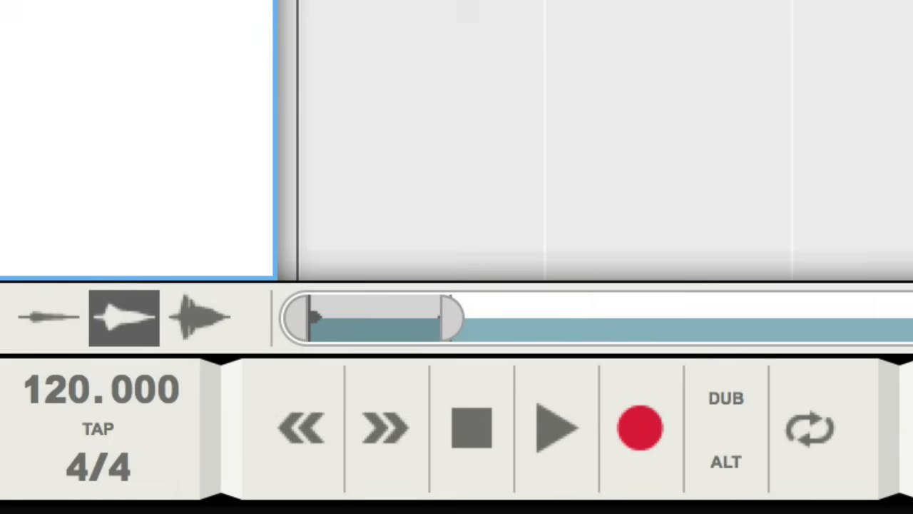
{"action": "left_click", "coordinate": [556, 428]}
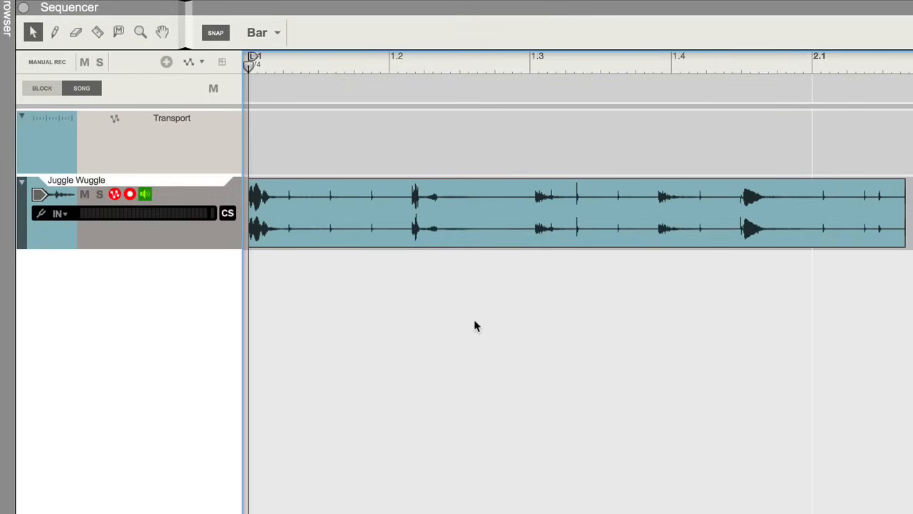
Open the Juggle Wuggle audio clip for slice editing and shift two slice markers earlier, one of them to beat 1.2
{"action": "double_click", "coordinate": [388, 236]}
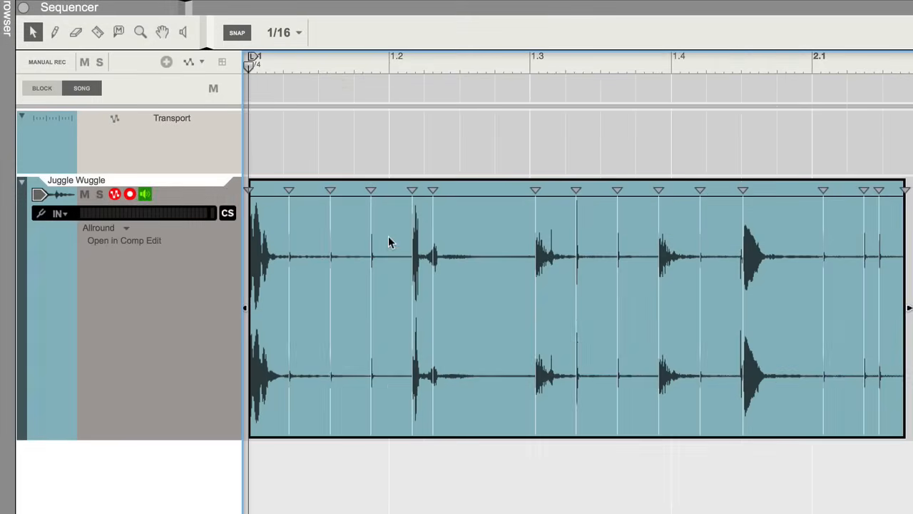
{"action": "left_click_drag", "start_coordinate": [287, 189], "coordinate": [282, 188]}
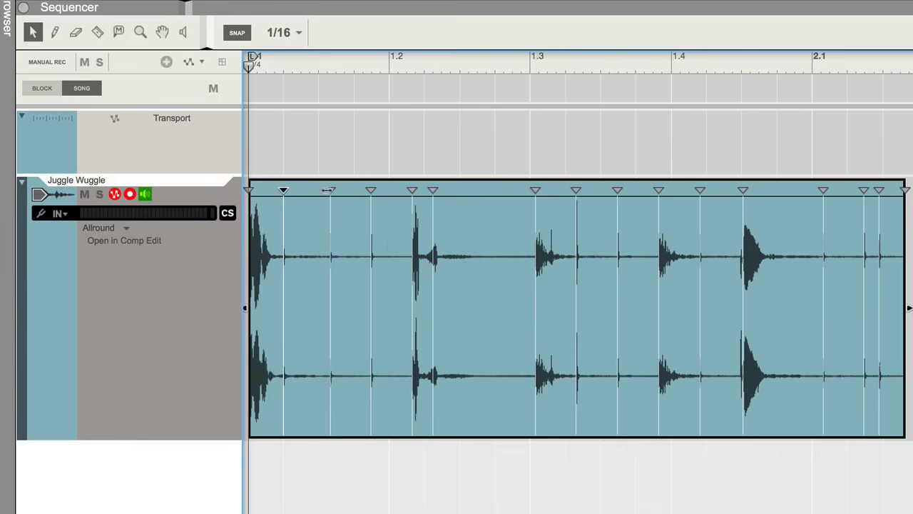
{"action": "left_click_drag", "start_coordinate": [413, 187], "coordinate": [391, 190]}
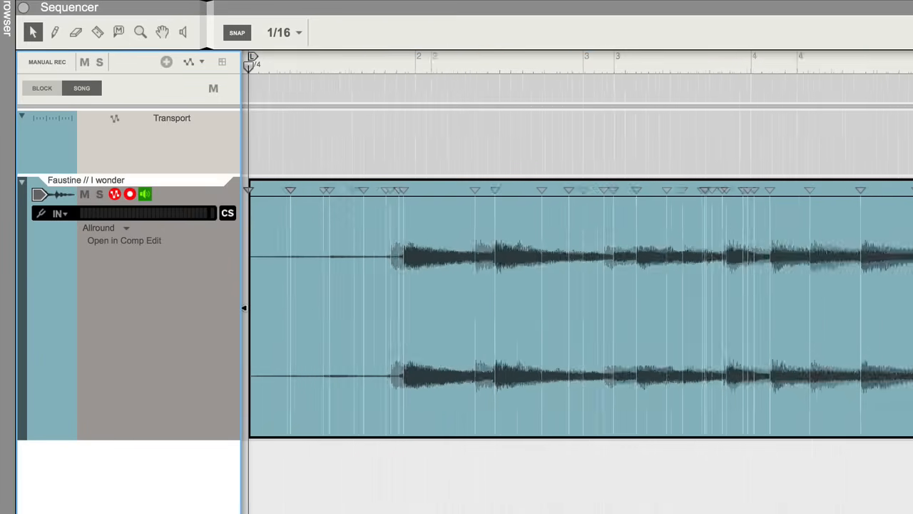
Disable stretch on the "I wonder" audio clip
{"action": "scroll", "coordinate": [581, 311], "scroll_direction": "down", "scroll_amount": 10}
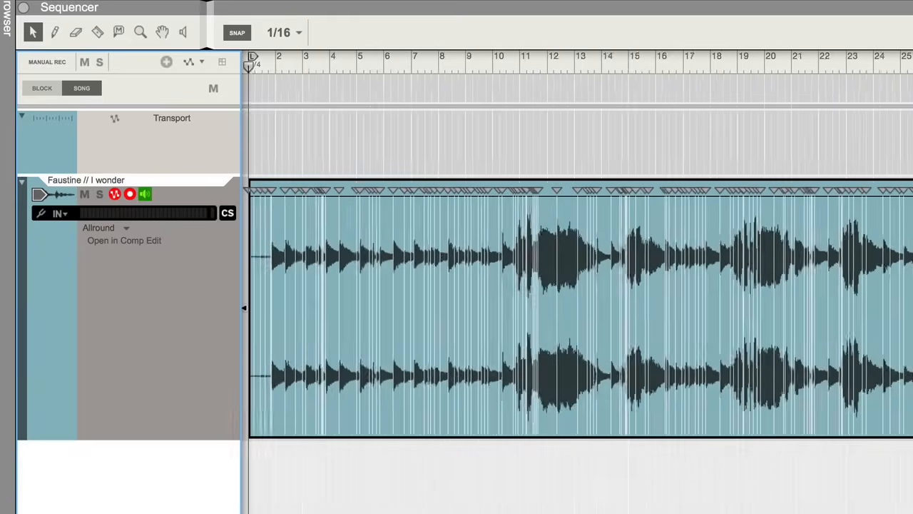
{"action": "scroll", "coordinate": [582, 310], "scroll_direction": "down", "scroll_amount": 2}
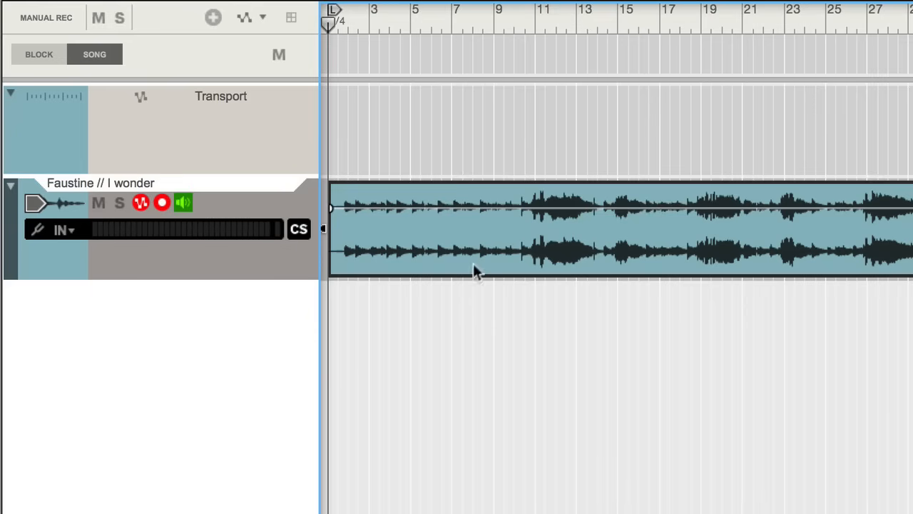
{"action": "right_click", "coordinate": [481, 255]}
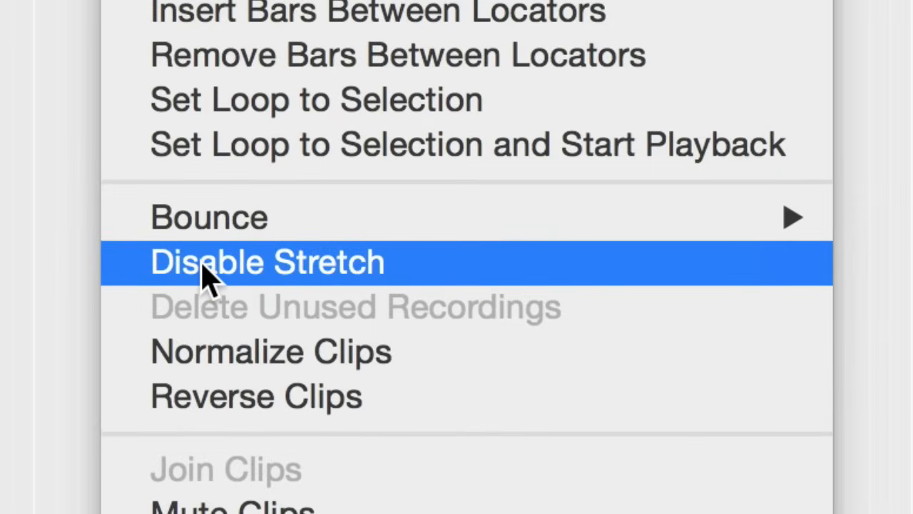
{"action": "left_click", "coordinate": [204, 274]}
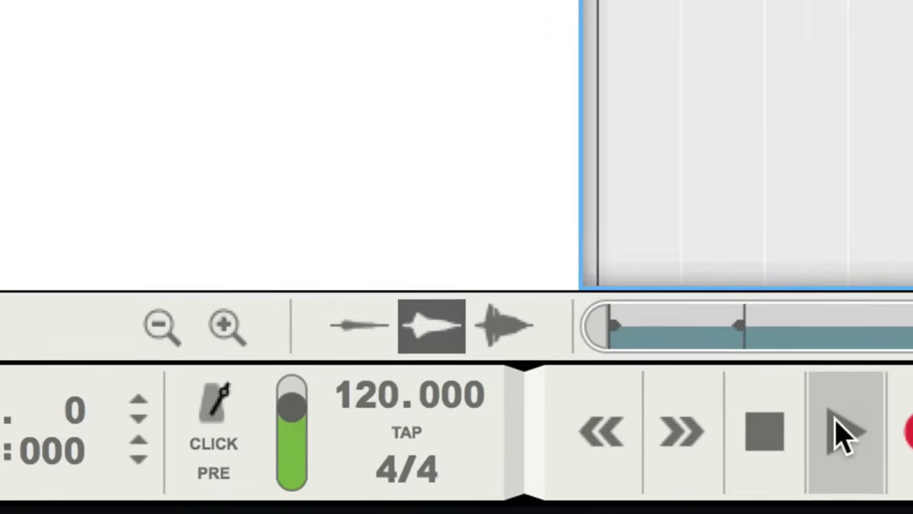
Start playback and tap along with the beat to set the song tempo to 56.000 bpm
{"action": "left_click", "coordinate": [803, 428]}
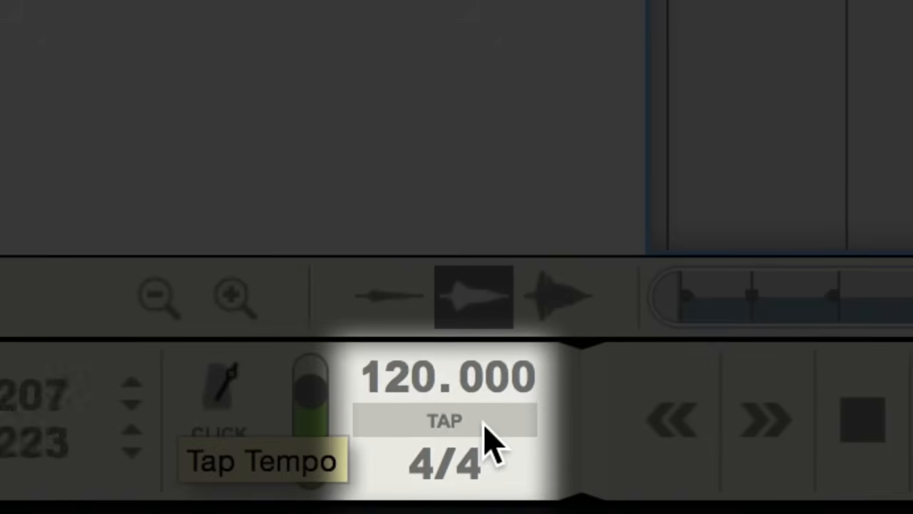
{"action": "left_click", "coordinate": [483, 428]}
{"action": "left_click", "coordinate": [485, 428]}
{"action": "left_click", "coordinate": [490, 423]}
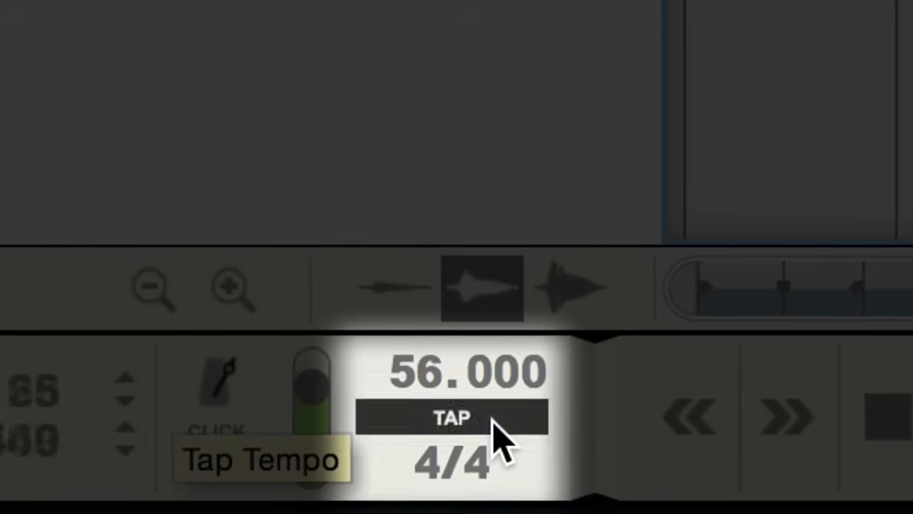
{"action": "left_click", "coordinate": [490, 422]}
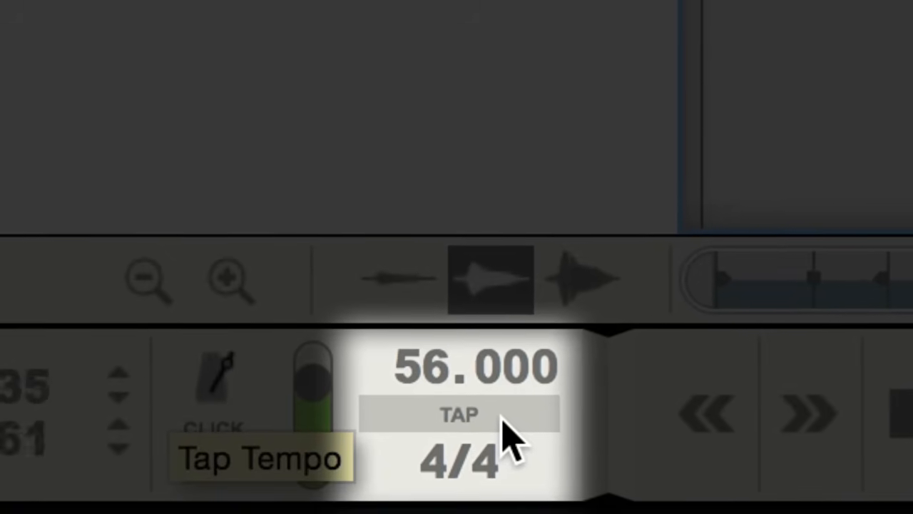
{"action": "left_click", "coordinate": [501, 424]}
{"action": "left_click", "coordinate": [508, 421]}
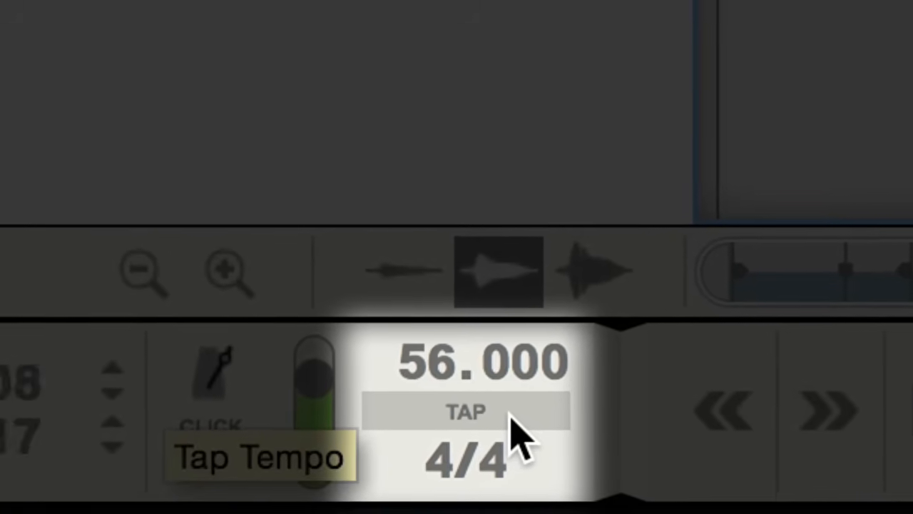
Keep tapping along with the beat to refine the song tempo
{"action": "left_click", "coordinate": [510, 421]}
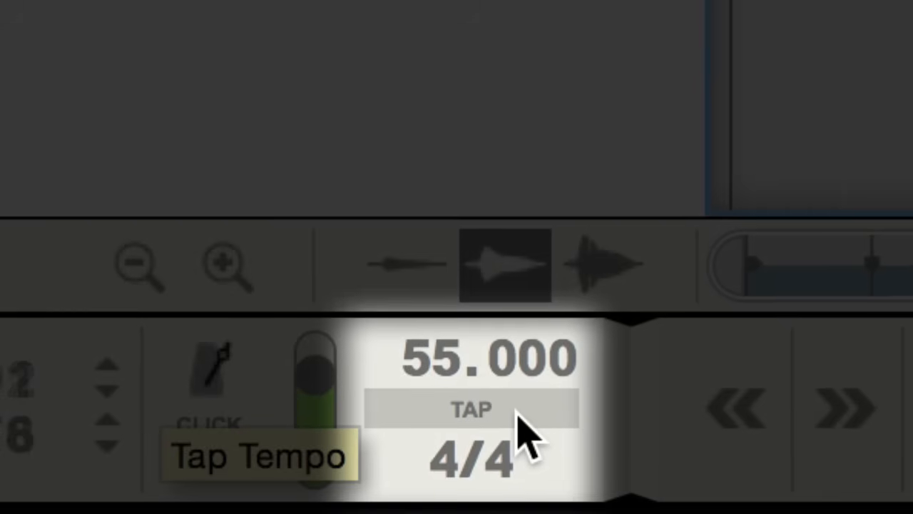
{"action": "left_click", "coordinate": [515, 421]}
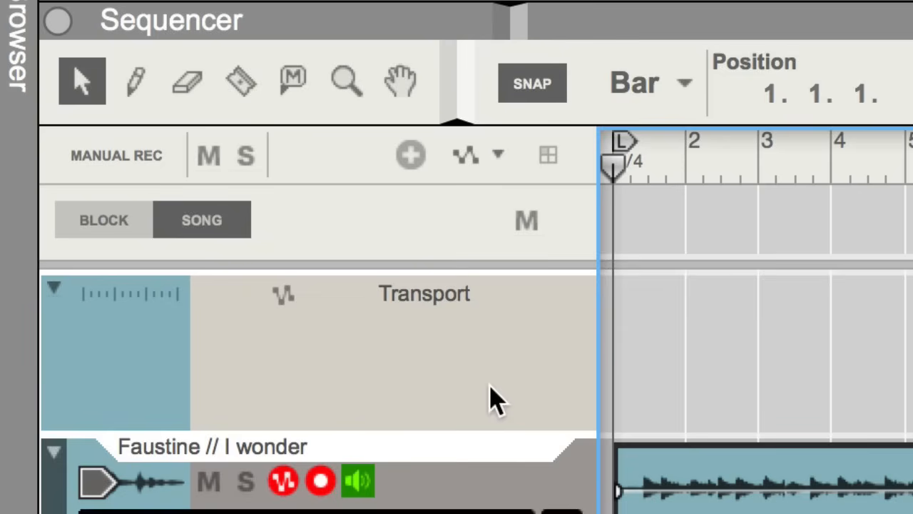
Add a Tempo automation lane to the Transport track and draw an automation clip spanning the whole song
{"action": "left_click", "coordinate": [158, 168]}
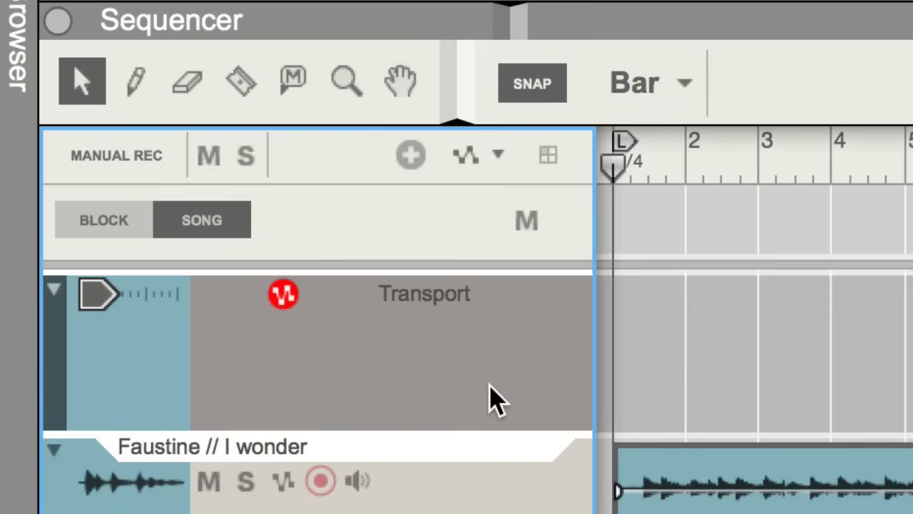
{"action": "left_click", "coordinate": [496, 168]}
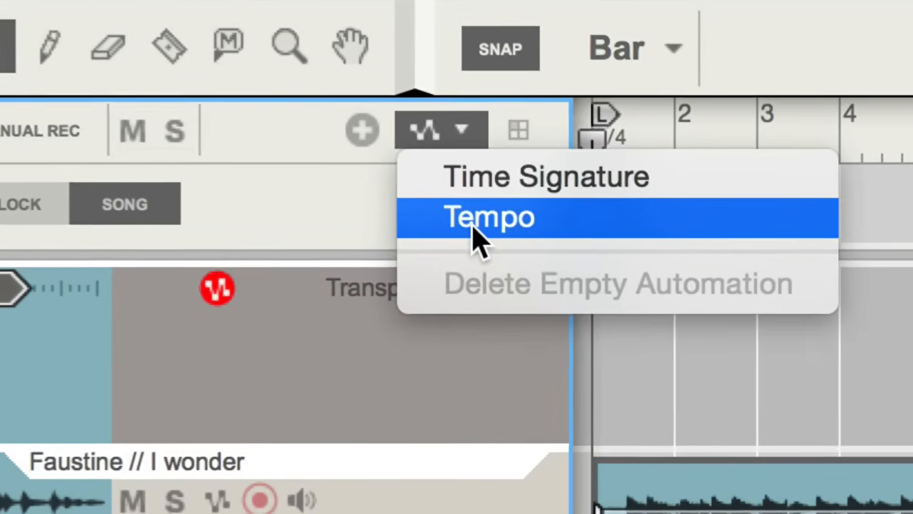
{"action": "left_click", "coordinate": [491, 225]}
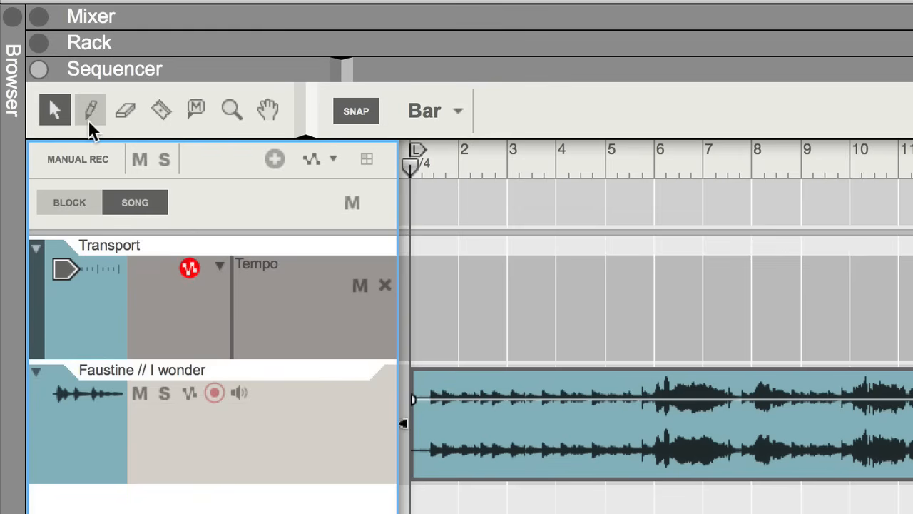
{"action": "left_click", "coordinate": [89, 120]}
{"action": "mouse_move", "coordinate": [428, 305]}
{"action": "left_mouse_down"}
{"action": "mouse_move", "coordinate": [912, 296]}
{"action": "mouse_move", "coordinate": [912, 285]}
{"action": "left_mouse_up"}
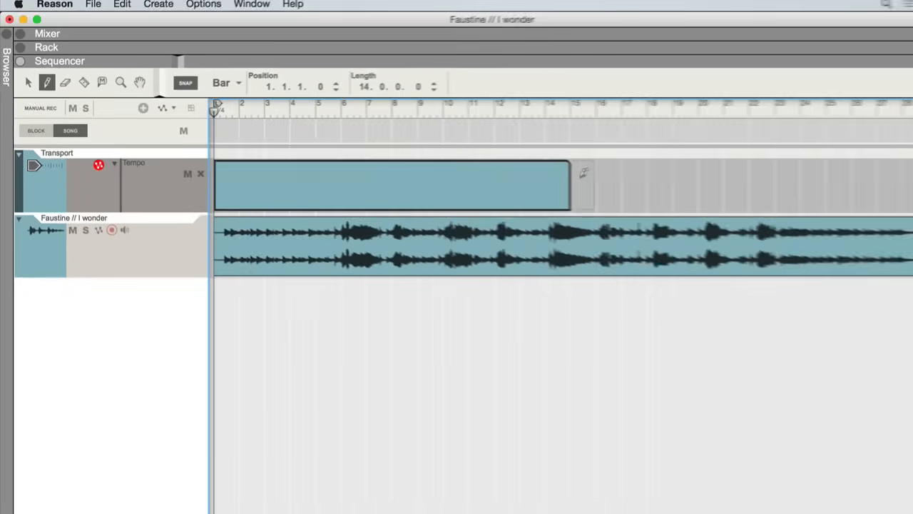
{"action": "left_click_drag", "start_coordinate": [584, 173], "coordinate": [883, 183]}
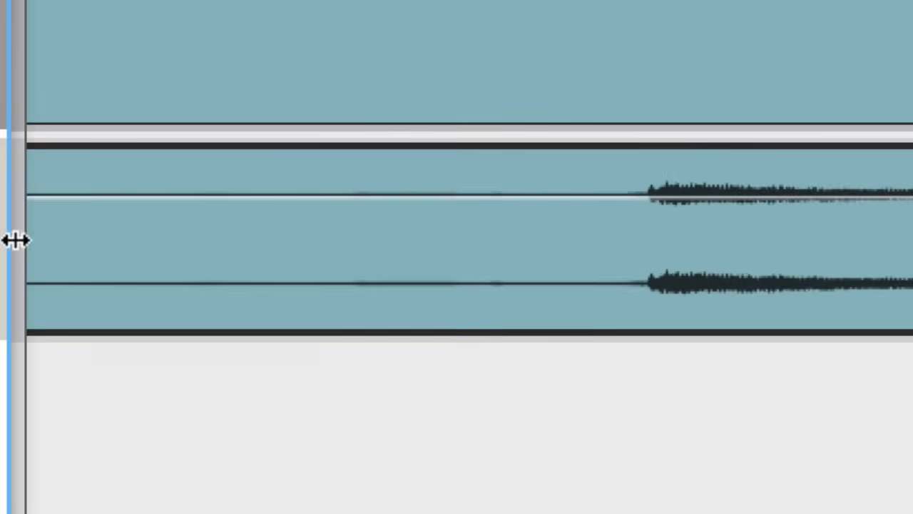
Trim the silence from the start of the "I wonder" clip and move the clip to position 1.1.1.0
{"action": "left_click_drag", "start_coordinate": [14, 239], "coordinate": [633, 247]}
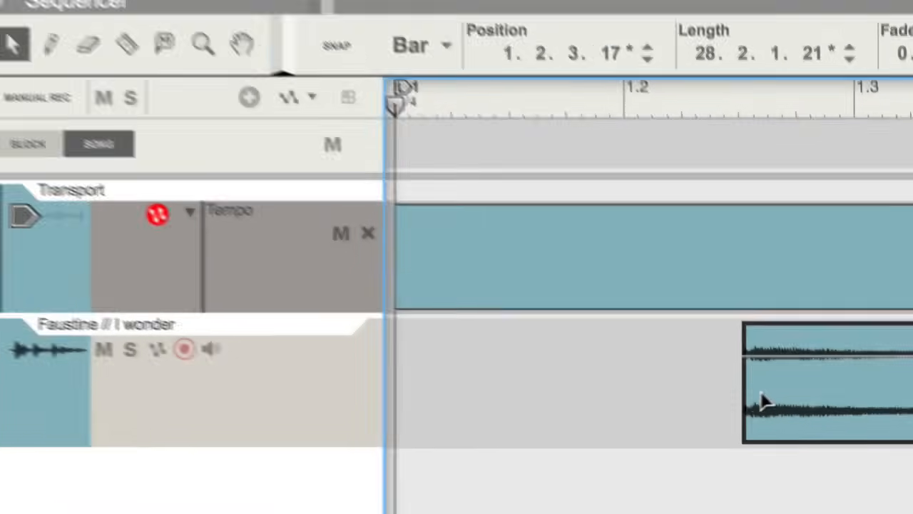
{"action": "left_click_drag", "start_coordinate": [671, 271], "coordinate": [110, 287]}
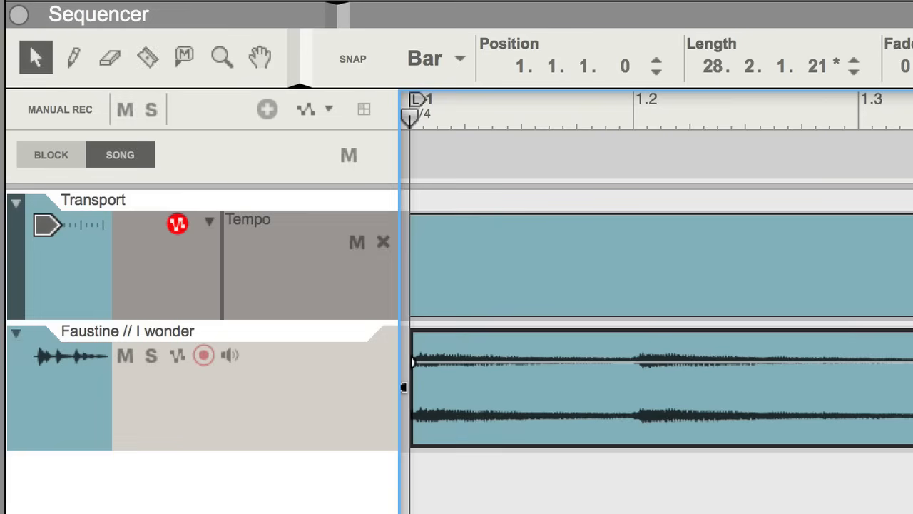
{"action": "key", "text": "Escape"}
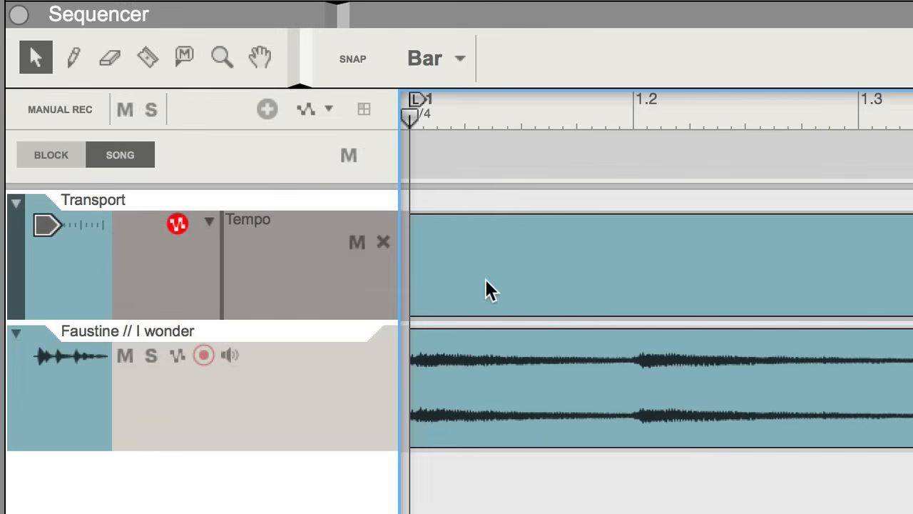
Open the tempo automation clip for editing and set its starting value to 56
{"action": "double_click", "coordinate": [486, 279]}
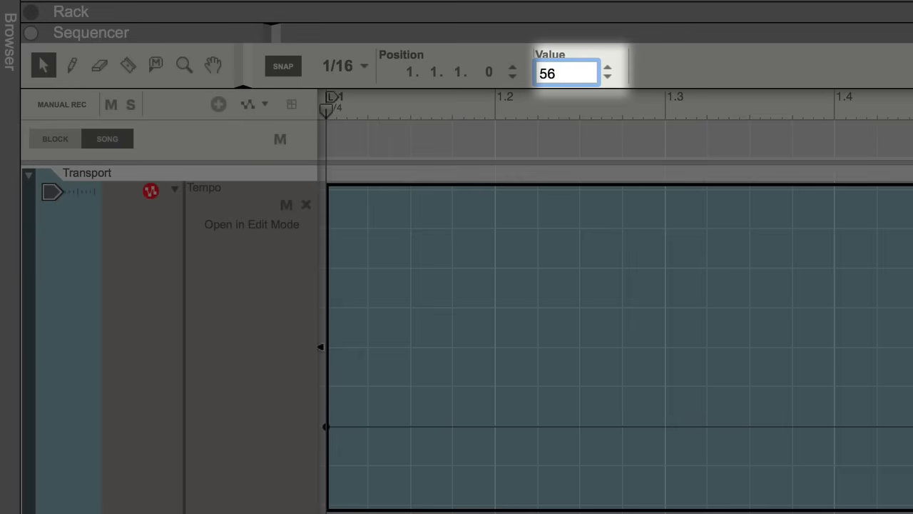
{"action": "type", "text": "56"}
{"action": "key", "text": "Return"}
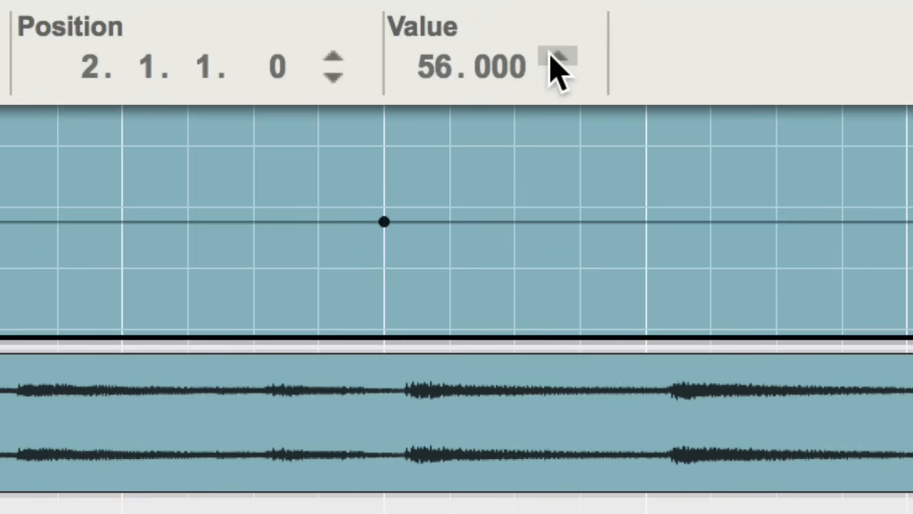
Adjust the value of the tempo point at 2.1.1.0 up and down until the audio's downbeat lines up with bar 2
{"action": "left_click", "coordinate": [553, 57]}
{"action": "left_click", "coordinate": [553, 57]}
{"action": "left_click", "coordinate": [553, 58]}
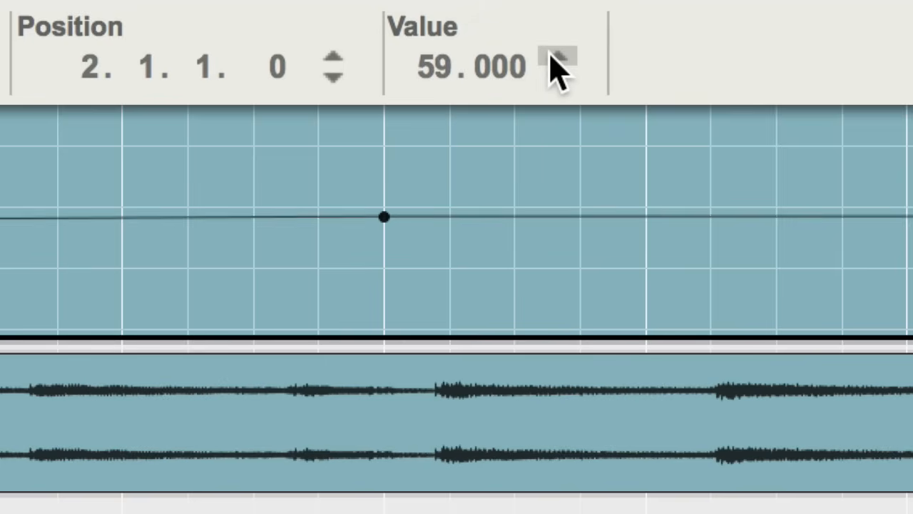
{"action": "left_click", "coordinate": [553, 58]}
{"action": "left_click", "coordinate": [553, 57]}
{"action": "left_click", "coordinate": [553, 57]}
{"action": "left_click", "coordinate": [556, 57]}
{"action": "left_click", "coordinate": [555, 58]}
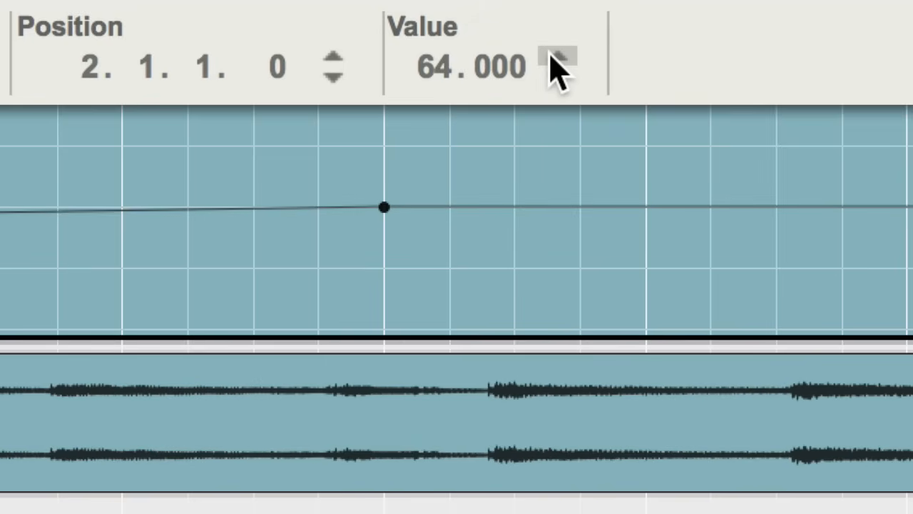
{"action": "left_click", "coordinate": [556, 77]}
{"action": "left_click", "coordinate": [556, 76]}
{"action": "left_click", "coordinate": [557, 76]}
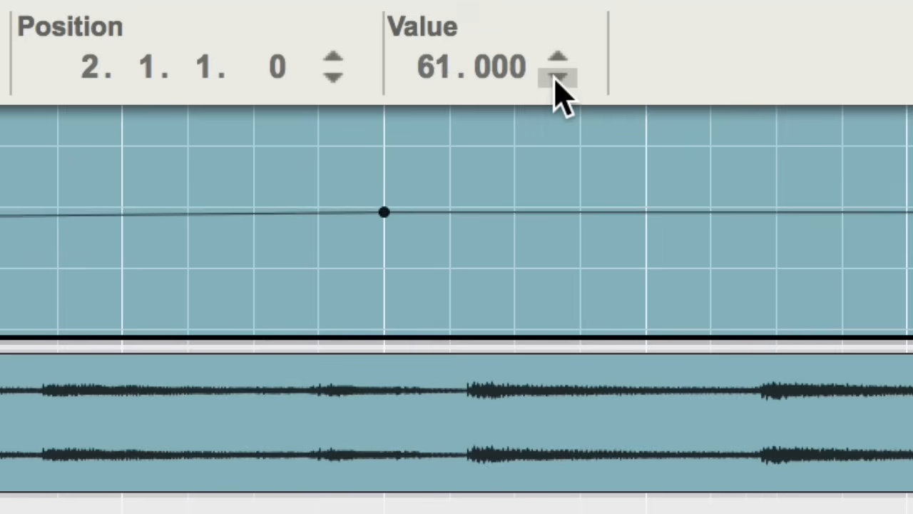
{"action": "left_click", "coordinate": [557, 76]}
{"action": "left_click", "coordinate": [556, 76]}
{"action": "left_click", "coordinate": [557, 77]}
{"action": "left_click", "coordinate": [557, 76]}
{"action": "left_click", "coordinate": [557, 77]}
{"action": "left_click", "coordinate": [557, 76]}
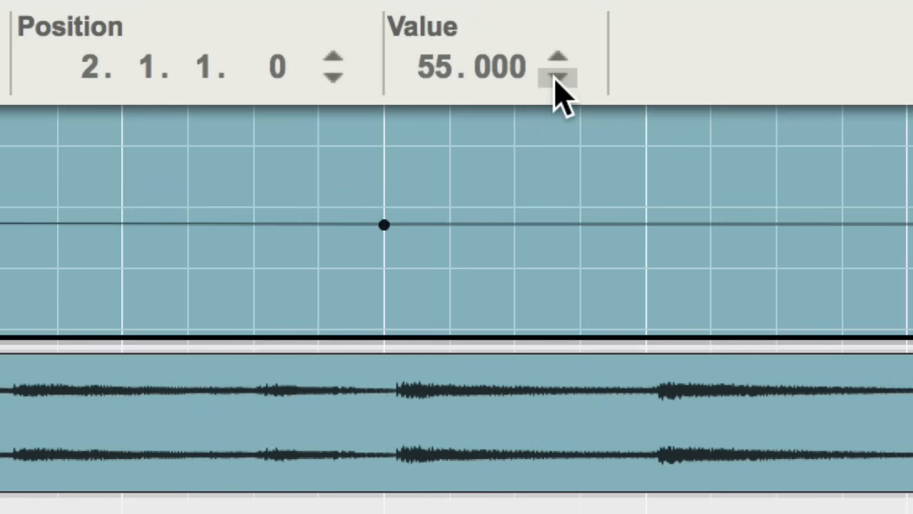
{"action": "left_click", "coordinate": [557, 76]}
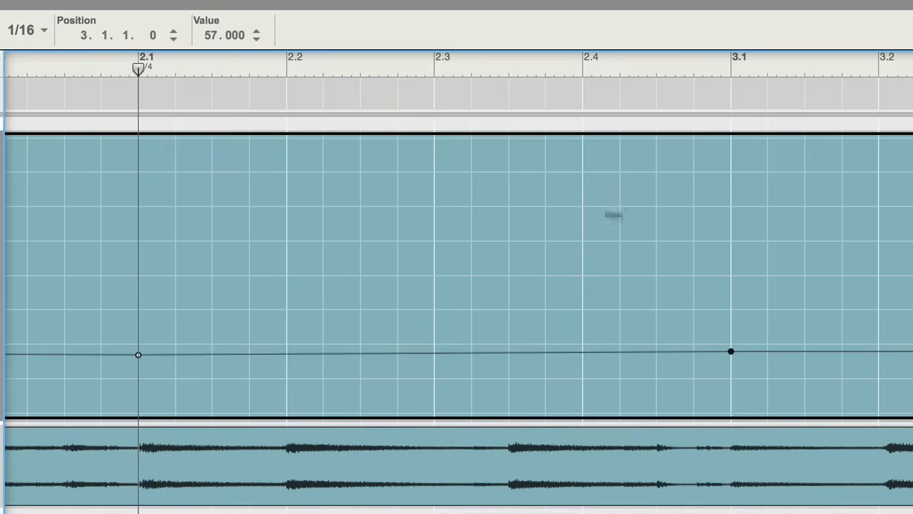
Add and adjust tempo points from bar 4 to bar 9 to align the audio with the grid, using 68 at bar 7
{"action": "scroll", "coordinate": [724, 224], "scroll_direction": "right", "scroll_amount": 5}
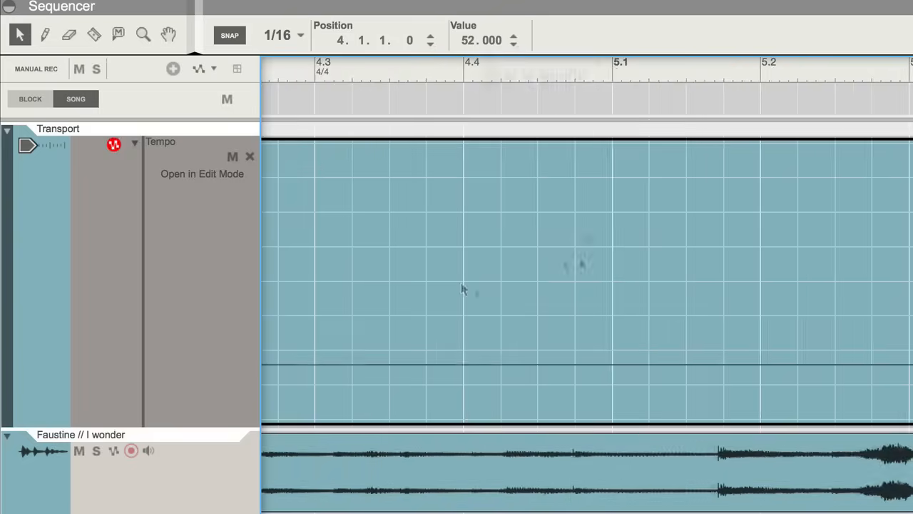
{"action": "left_click", "coordinate": [581, 351]}
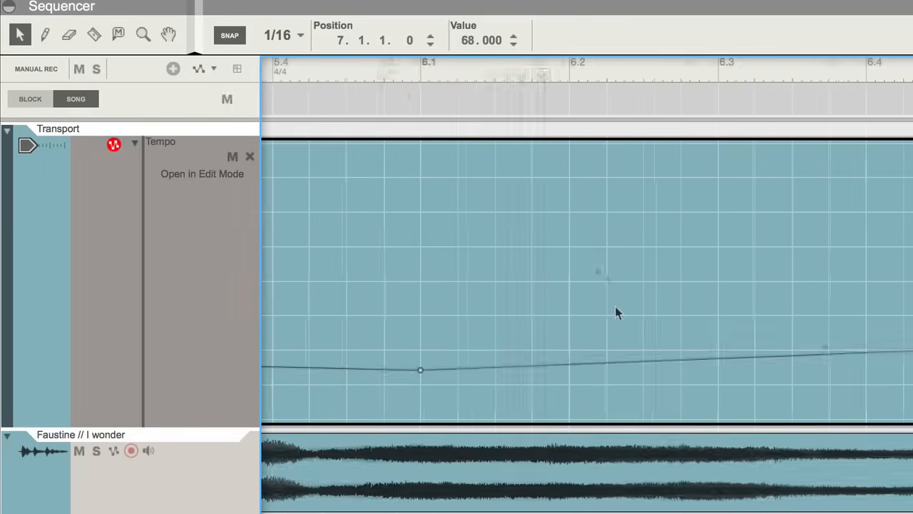
{"action": "left_click", "coordinate": [479, 348]}
{"action": "left_click", "coordinate": [615, 355]}
{"action": "left_click", "coordinate": [514, 44]}
{"action": "left_click", "coordinate": [809, 368]}
{"action": "left_click", "coordinate": [764, 368]}
{"action": "left_click", "coordinate": [514, 37]}
{"action": "scroll", "coordinate": [523, 250], "scroll_direction": "right", "scroll_amount": 5}
Match the tempo curve to the audio from bar 10 to bar 13, placing a point of 59 at bar 10
{"action": "left_click", "coordinate": [626, 357]}
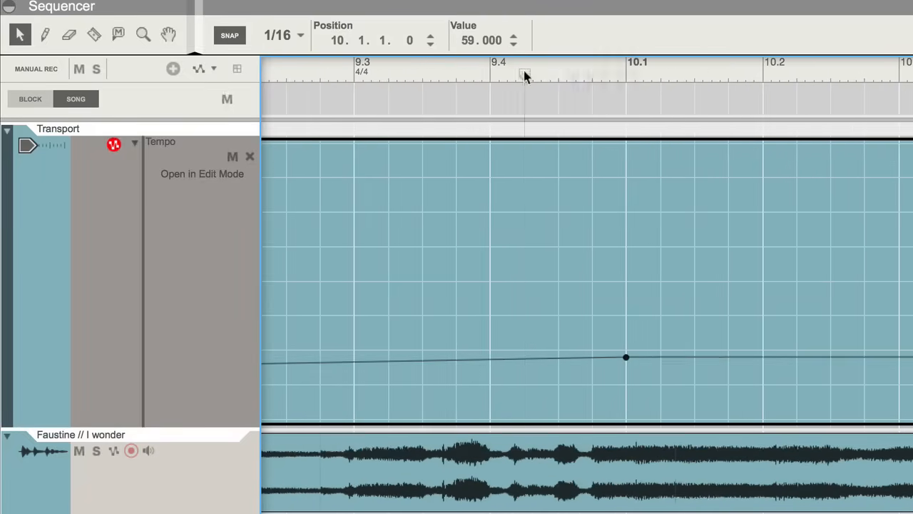
{"action": "left_click", "coordinate": [622, 354]}
{"action": "left_click", "coordinate": [513, 42]}
{"action": "scroll", "coordinate": [571, 286], "scroll_direction": "right", "scroll_amount": 5}
{"action": "left_click", "coordinate": [616, 362]}
{"action": "left_click", "coordinate": [616, 368]}
{"action": "scroll", "coordinate": [494, 252], "scroll_direction": "right", "scroll_amount": 5}
{"action": "left_click", "coordinate": [758, 357]}
{"action": "left_click", "coordinate": [514, 39]}
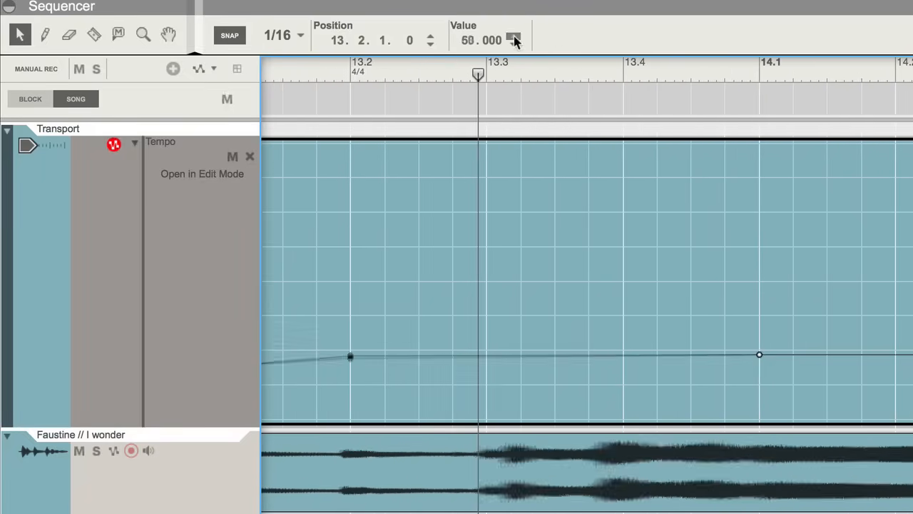
Place and adjust tempo points from bar 14 to bar 16, with a value of 61 at bar 16
{"action": "left_click", "coordinate": [759, 356]}
{"action": "scroll", "coordinate": [546, 250], "scroll_direction": "right", "scroll_amount": 5}
{"action": "left_click", "coordinate": [826, 356]}
{"action": "left_click", "coordinate": [513, 42]}
{"action": "scroll", "coordinate": [506, 289], "scroll_direction": "right", "scroll_amount": 5}
{"action": "left_click", "coordinate": [610, 368]}
{"action": "left_click", "coordinate": [513, 37]}
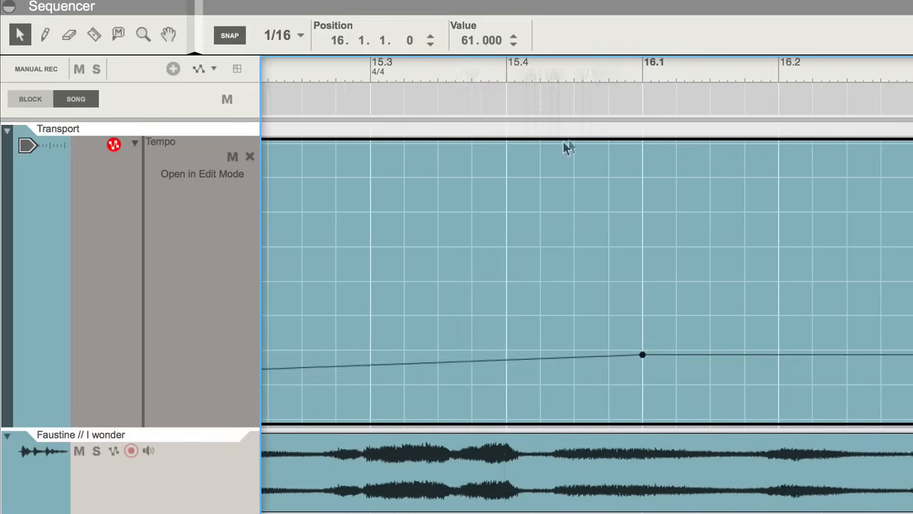
Add and fine-tune tempo points from bar 16 to 18.2 so the beats fall on the grid
{"action": "scroll", "coordinate": [567, 147], "scroll_direction": "right", "scroll_amount": 5}
{"action": "double_click", "coordinate": [549, 369]}
{"action": "double_click", "coordinate": [480, 350]}
{"action": "double_click", "coordinate": [619, 367]}
{"action": "scroll", "coordinate": [571, 250], "scroll_direction": "right", "scroll_amount": 3}
{"action": "double_click", "coordinate": [691, 369]}
{"action": "left_click", "coordinate": [513, 37]}
{"action": "scroll", "coordinate": [549, 177], "scroll_direction": "right", "scroll_amount": 3}
{"action": "double_click", "coordinate": [556, 369]}
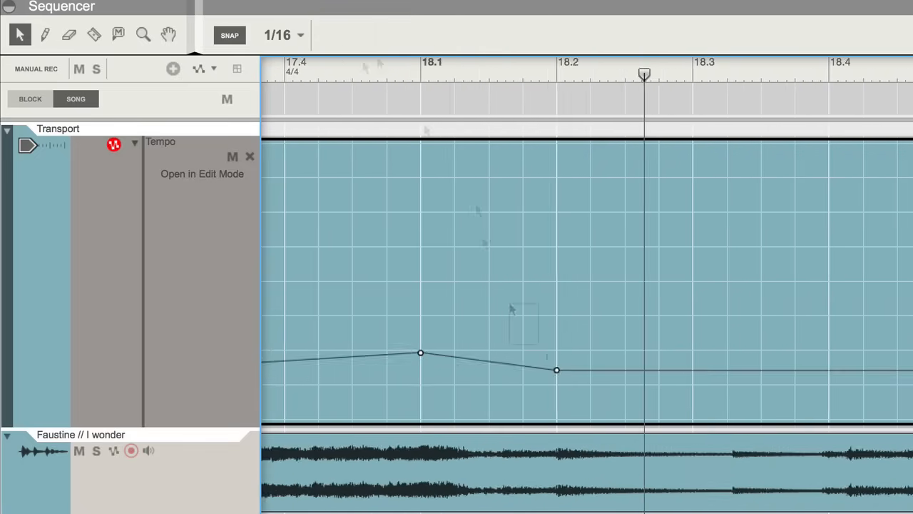
Extend the tempo mapping from bar 18 to 20.3, raising the tempo point at 20.3 to 120
{"action": "scroll", "coordinate": [528, 286], "scroll_direction": "right", "scroll_amount": 5}
{"action": "double_click", "coordinate": [428, 355]}
{"action": "scroll", "coordinate": [528, 285], "scroll_direction": "right", "scroll_amount": 5}
{"action": "double_click", "coordinate": [908, 333]}
{"action": "left_click", "coordinate": [513, 37]}
{"action": "scroll", "coordinate": [528, 285], "scroll_direction": "right", "scroll_amount": 3}
{"action": "double_click", "coordinate": [656, 289]}
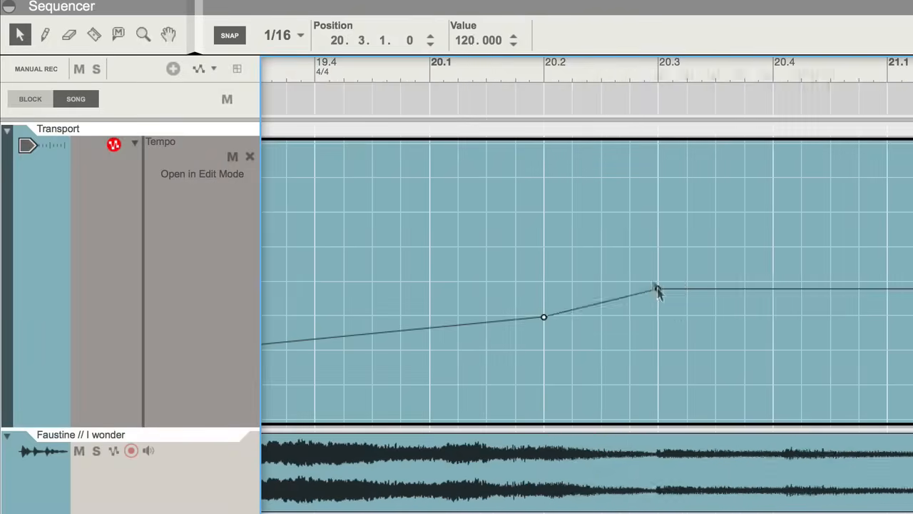
Continue the tempo mapping up to bar 23, placing a point of 50 at bar 23
{"action": "double_click", "coordinate": [677, 361]}
{"action": "left_click", "coordinate": [513, 43]}
{"action": "scroll", "coordinate": [556, 249], "scroll_direction": "right", "scroll_amount": 5}
{"action": "double_click", "coordinate": [670, 355]}
{"action": "scroll", "coordinate": [557, 157], "scroll_direction": "right", "scroll_amount": 5}
{"action": "double_click", "coordinate": [633, 360]}
{"action": "scroll", "coordinate": [560, 250], "scroll_direction": "right", "scroll_amount": 5}
{"action": "double_click", "coordinate": [597, 366]}
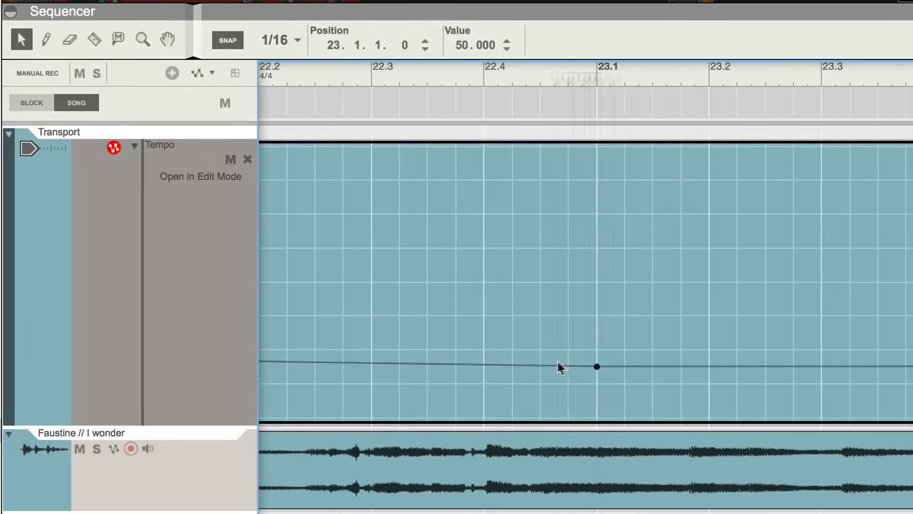
Add and adjust tempo points from bar 23 through the song's final bars to complete the tempo map
{"action": "scroll", "coordinate": [528, 285], "scroll_direction": "right", "scroll_amount": 3}
{"action": "double_click", "coordinate": [485, 354]}
{"action": "double_click", "coordinate": [711, 354]}
{"action": "double_click", "coordinate": [823, 367]}
{"action": "double_click", "coordinate": [645, 364]}
{"action": "left_click", "coordinate": [513, 38]}
{"action": "scroll", "coordinate": [571, 285], "scroll_direction": "right", "scroll_amount": 5}
{"action": "double_click", "coordinate": [639, 361]}
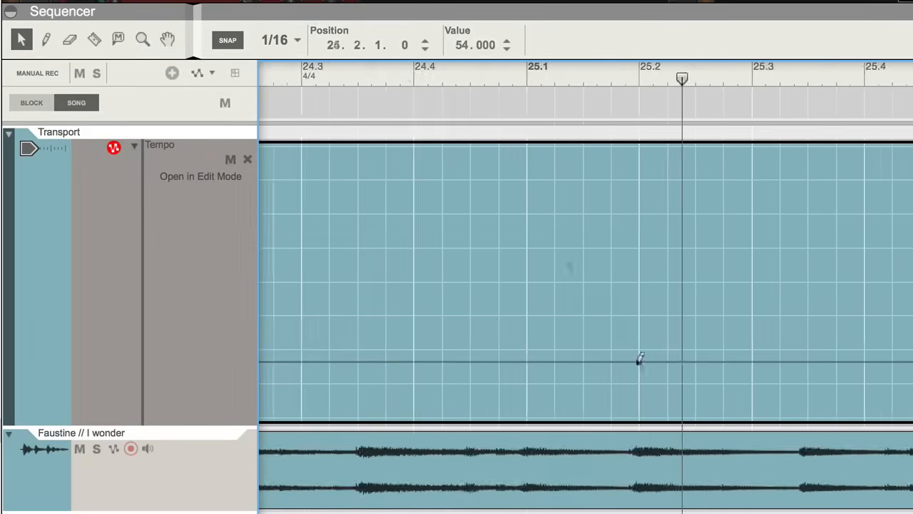
{"action": "scroll", "coordinate": [639, 361], "scroll_direction": "right", "scroll_amount": 3}
{"action": "double_click", "coordinate": [653, 359]}
{"action": "scroll", "coordinate": [664, 363], "scroll_direction": "right", "scroll_amount": 5}
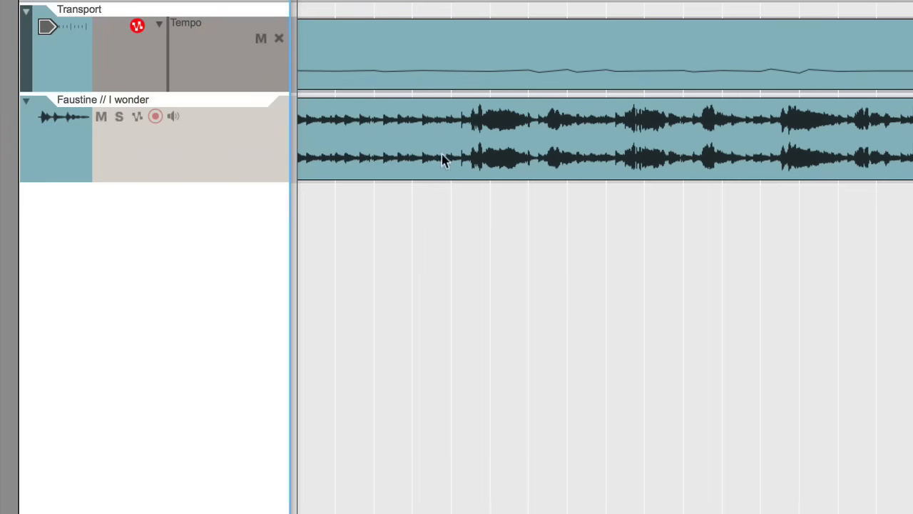
Bounce the "I wonder" clip to a new recording and enable stretch on it
{"action": "right_click", "coordinate": [440, 151]}
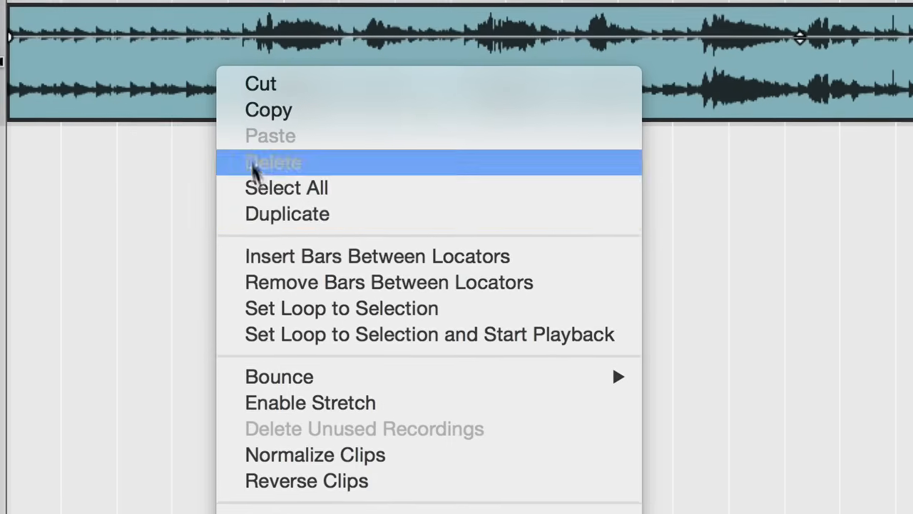
{"action": "mouse_move", "coordinate": [283, 375]}
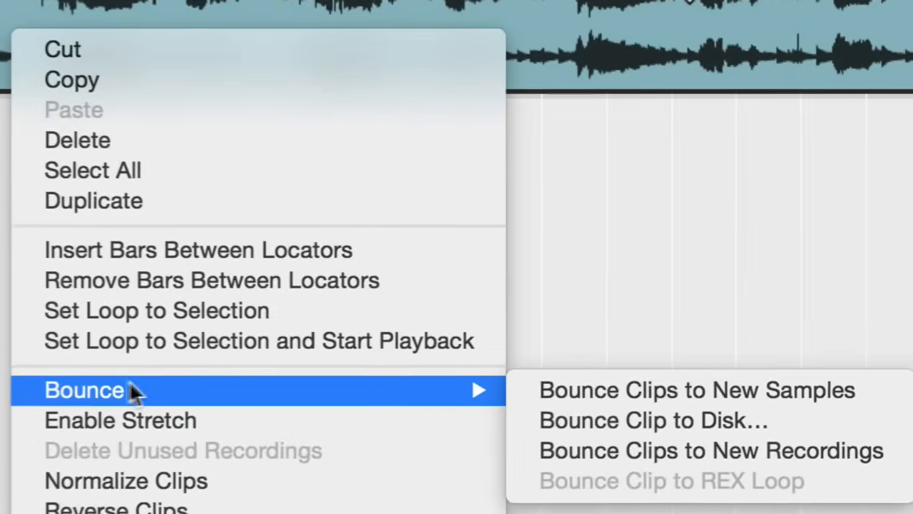
{"action": "left_click", "coordinate": [547, 461]}
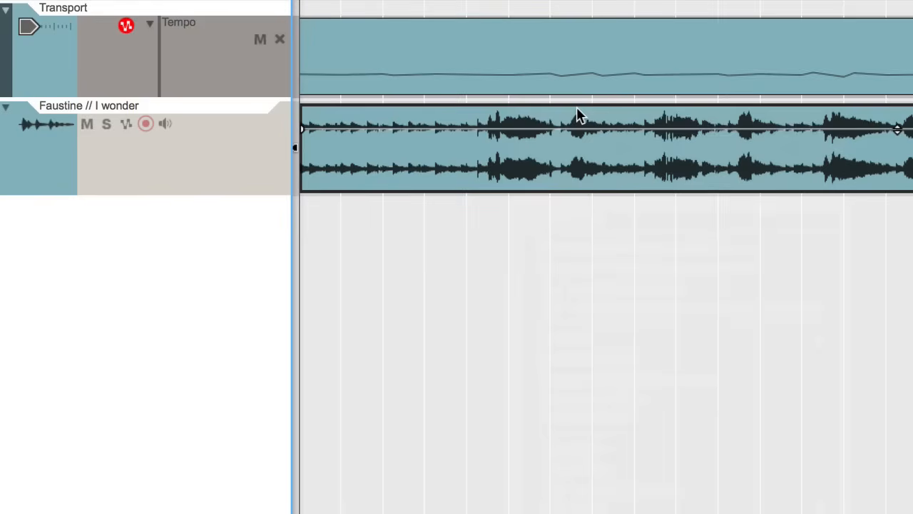
{"action": "right_click", "coordinate": [572, 103]}
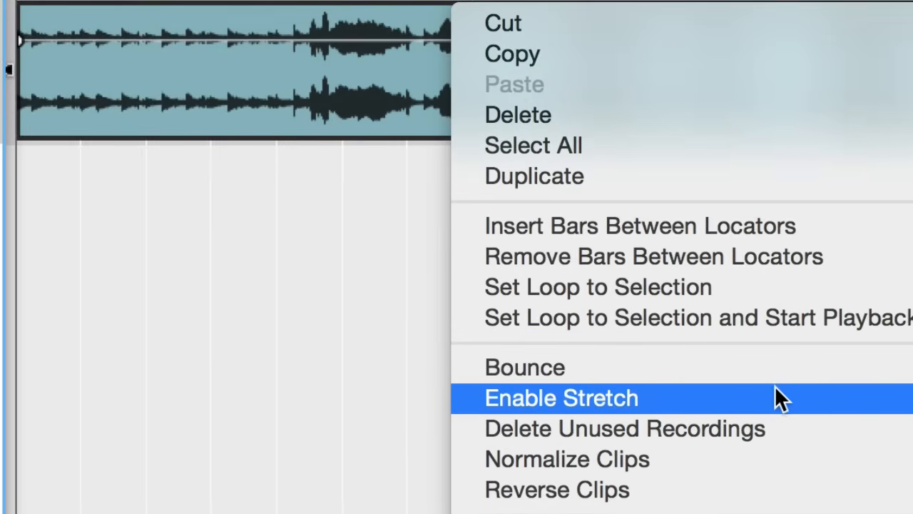
{"action": "left_click", "coordinate": [775, 391]}
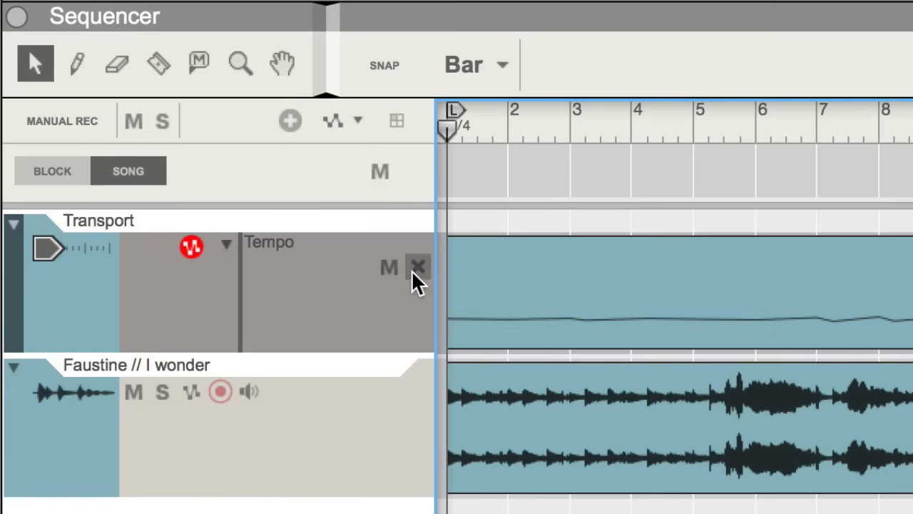
Delete the Tempo automation lane along with its data and start playback of the song
{"action": "left_click", "coordinate": [417, 267]}
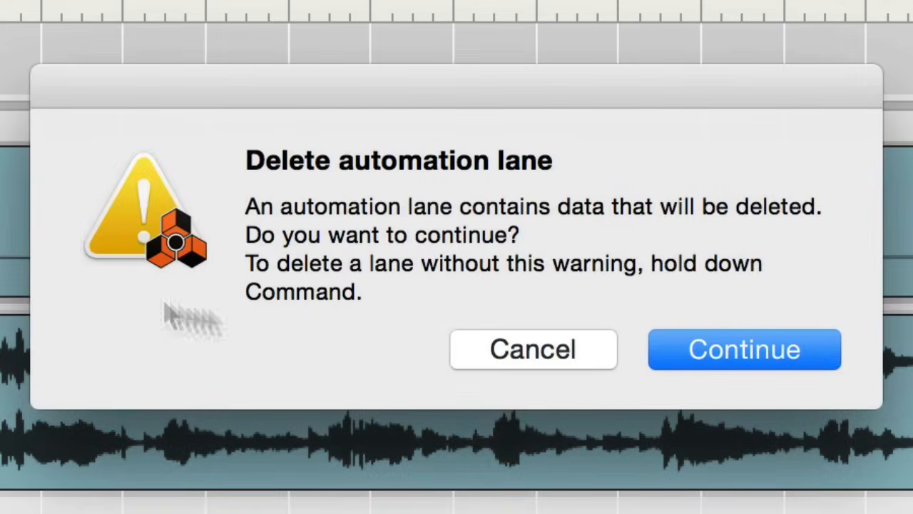
{"action": "left_click", "coordinate": [714, 377]}
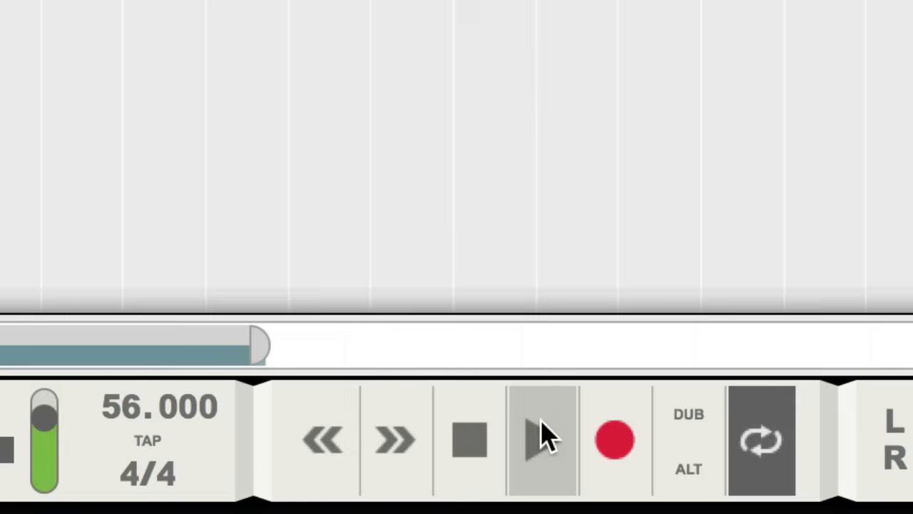
{"action": "left_click", "coordinate": [547, 421]}
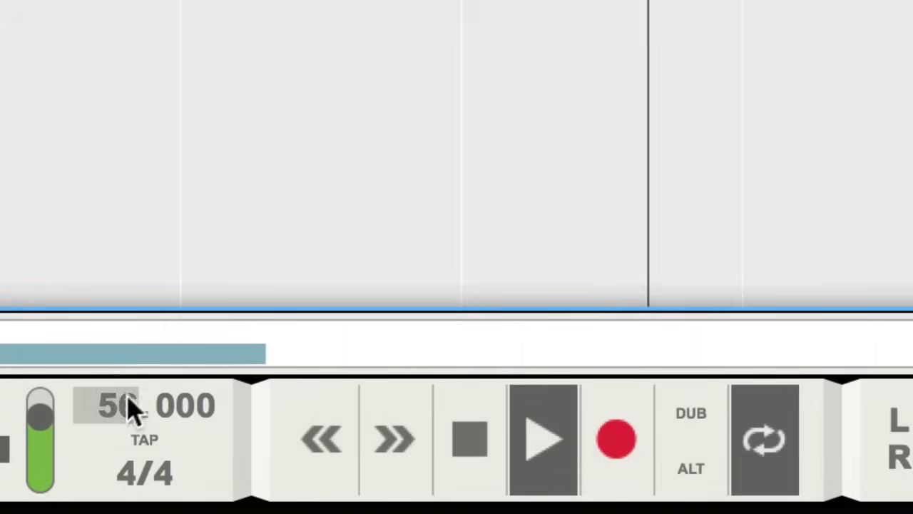
Raise the song's tempo and load a 70_Stir_SN_SN loop from the 70_StirredSlow folder of REX2 Loops into slot 1 of Dr. Octo Rex
{"action": "left_click_drag", "start_coordinate": [123, 417], "coordinate": [123, 361]}
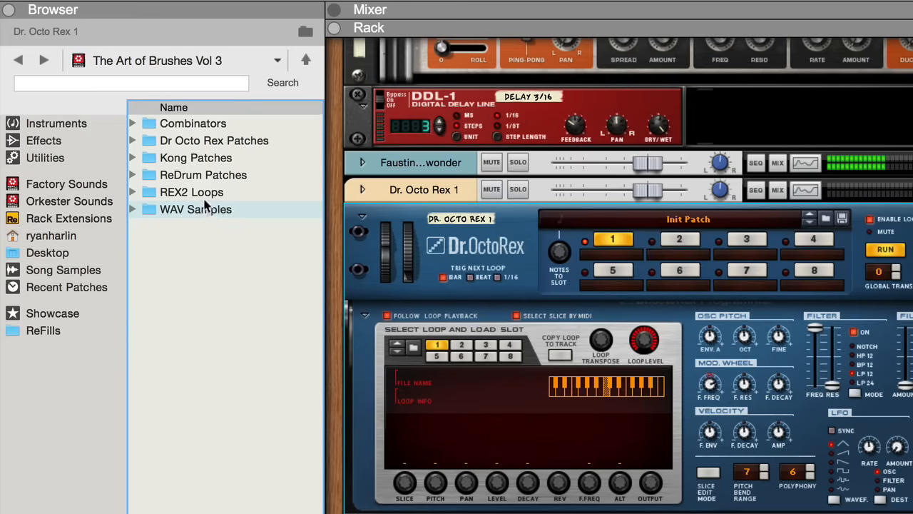
{"action": "double_click", "coordinate": [202, 192]}
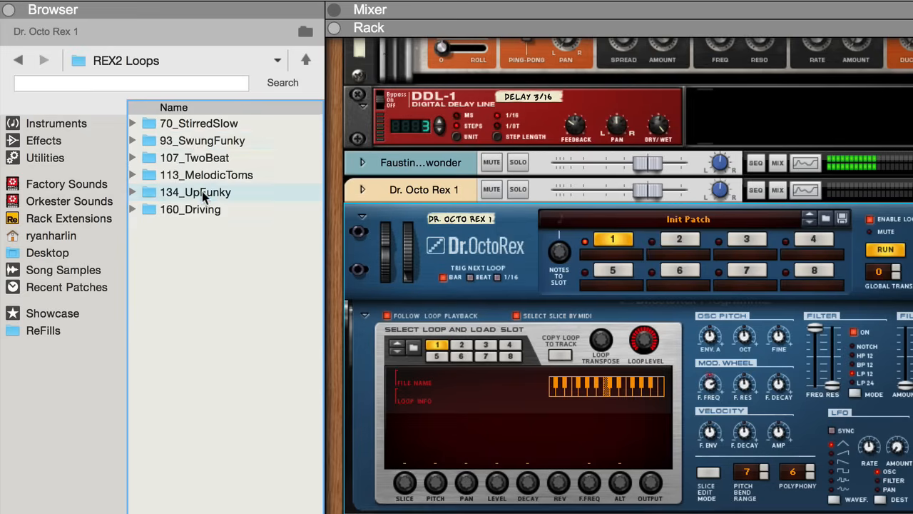
{"action": "double_click", "coordinate": [193, 123]}
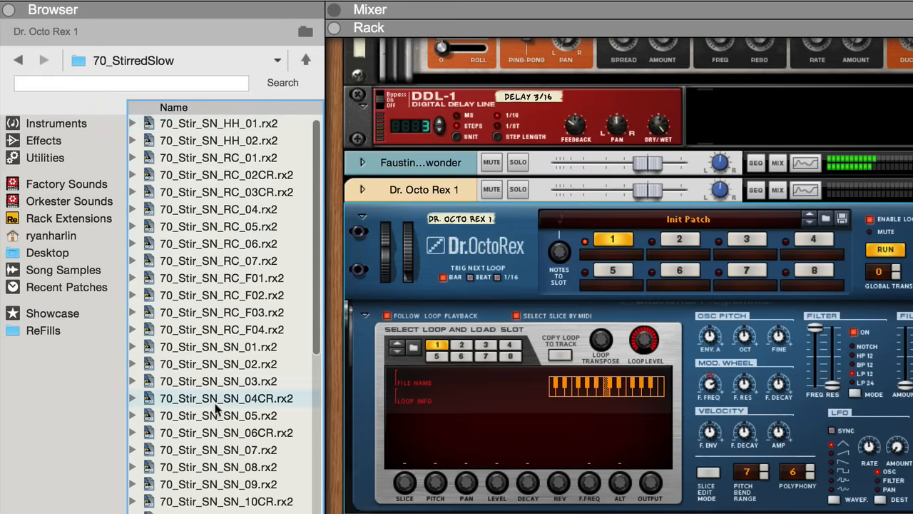
{"action": "left_click_drag", "start_coordinate": [216, 415], "coordinate": [489, 430]}
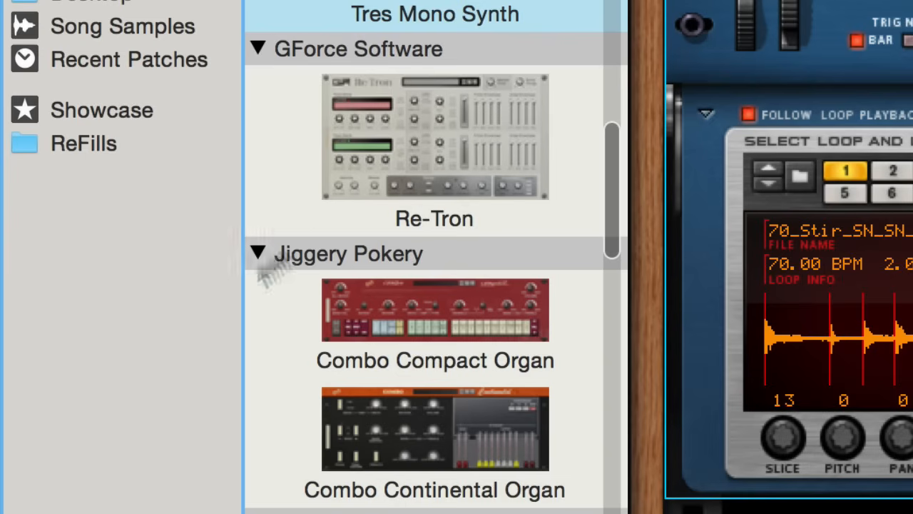
Add a Re-Tron instrument to the rack and search the instruments for "rad"
{"action": "left_click_drag", "start_coordinate": [405, 172], "coordinate": [214, 330]}
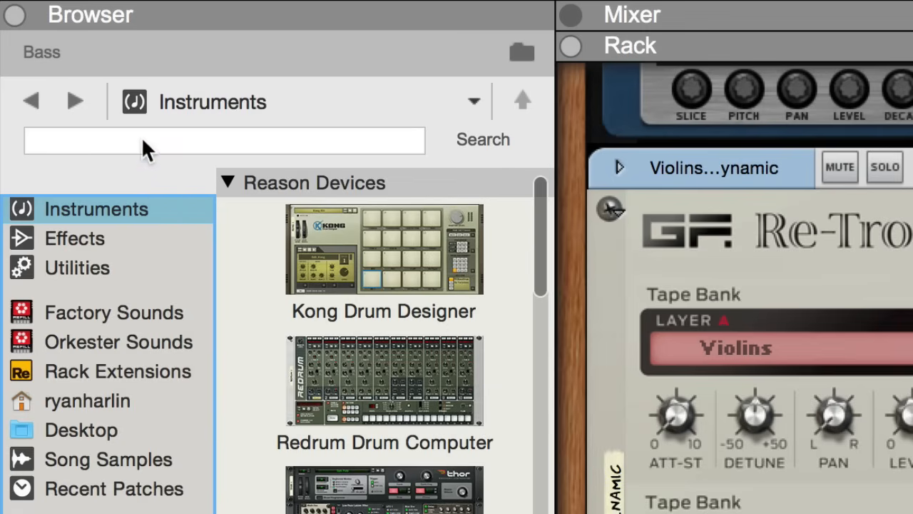
{"action": "left_click", "coordinate": [143, 147]}
{"action": "type", "text": "rad"}
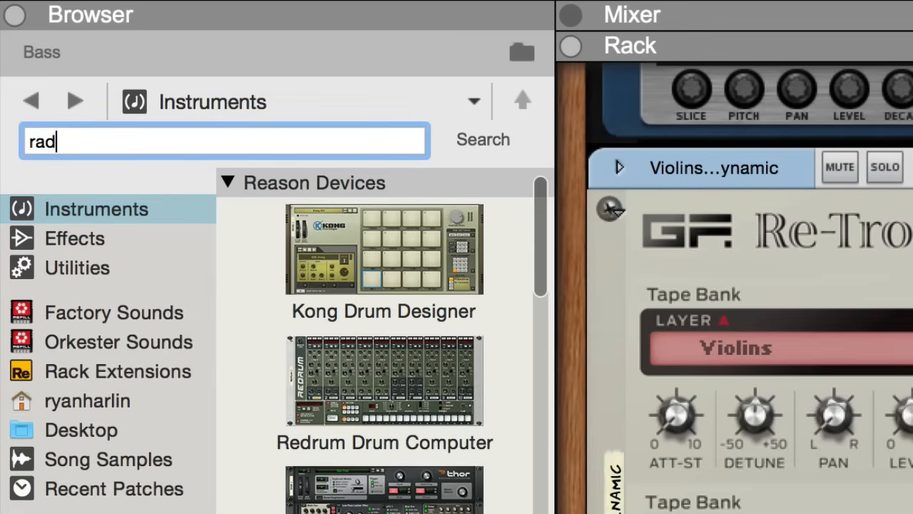
{"action": "key", "text": "Return"}
{"action": "left_click", "coordinate": [388, 417]}
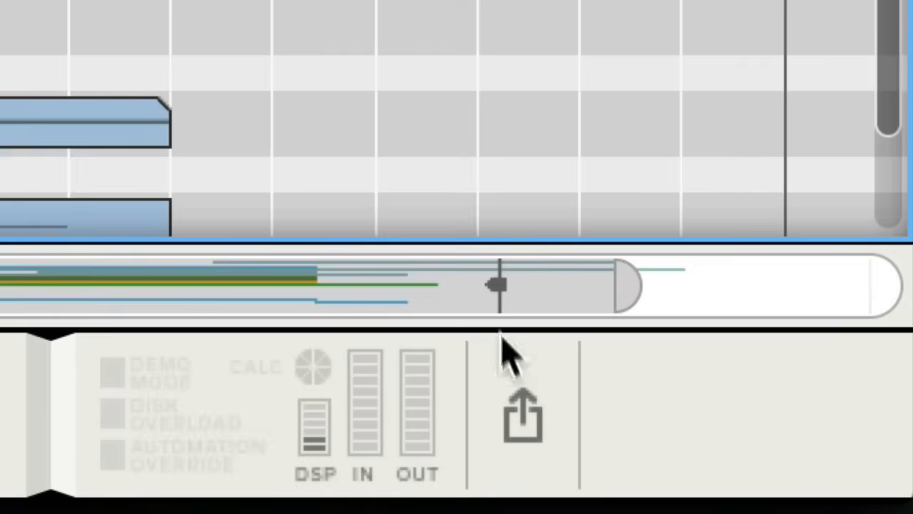
Drop the whole song "I wonder (Produced)" to Propellerhead, and open the list of other pieces using the original on its web page
{"action": "left_click", "coordinate": [521, 427]}
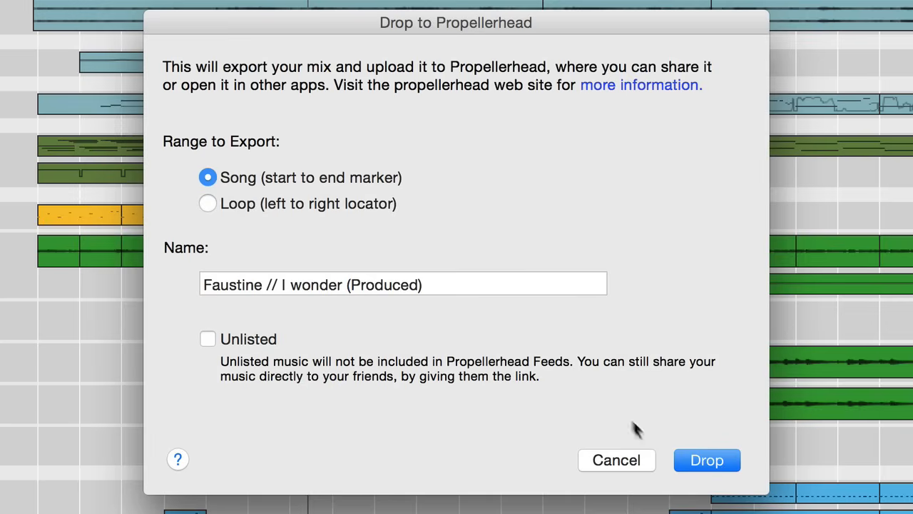
{"action": "left_click", "coordinate": [690, 465]}
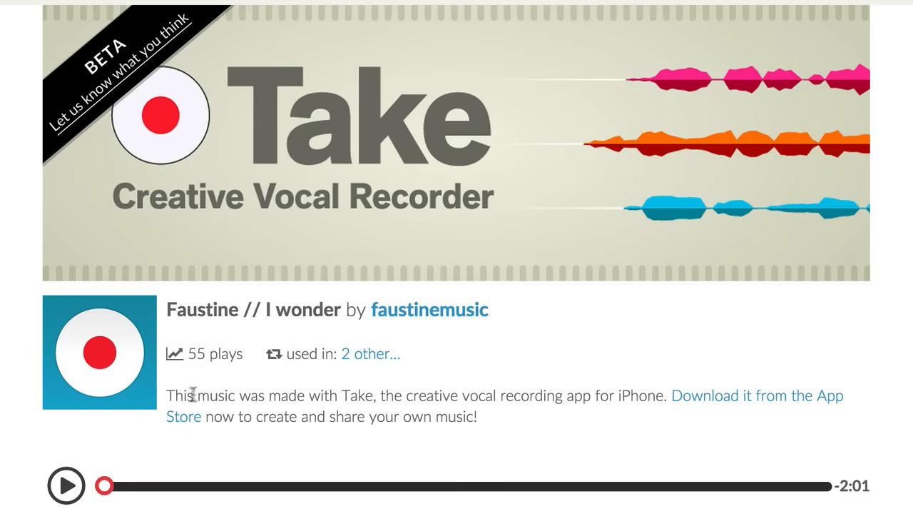
{"action": "left_click", "coordinate": [346, 355]}
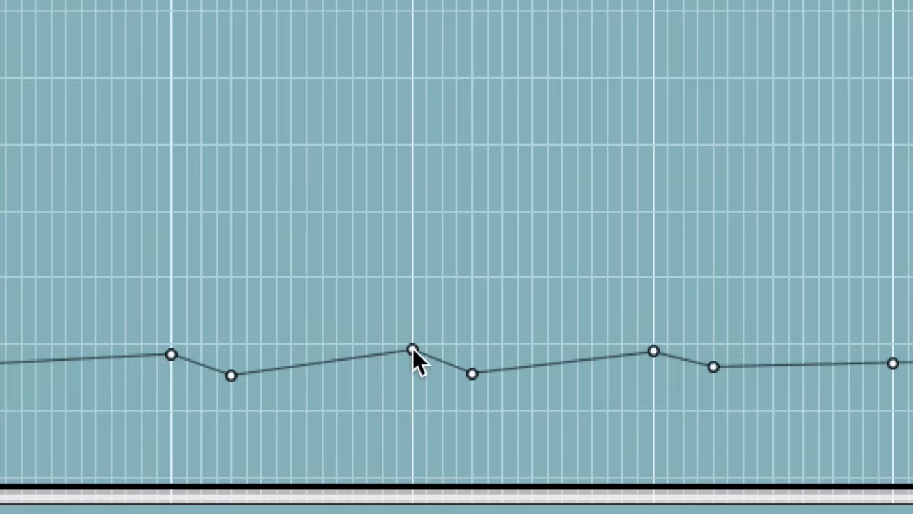
Lower the tempo automation point on the middle bar line slightly in Reason's tempo clip
{"action": "left_click_drag", "start_coordinate": [405, 349], "coordinate": [406, 356]}
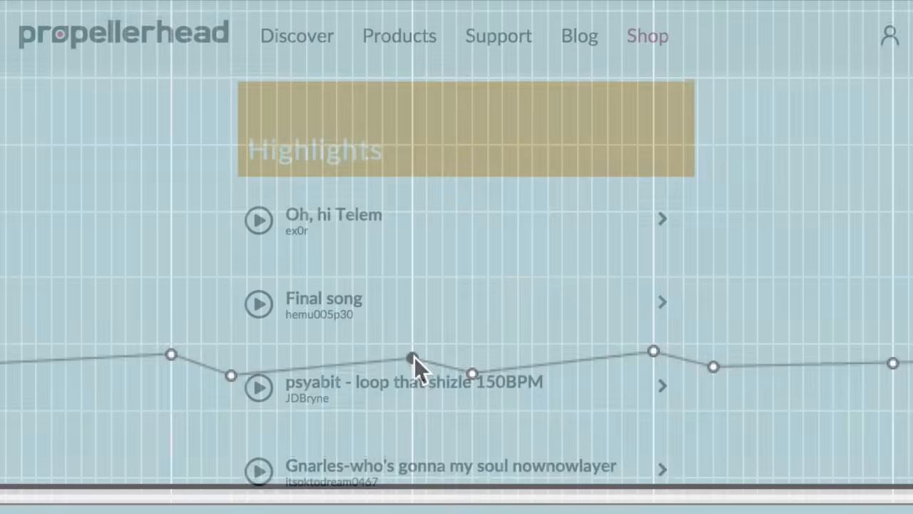